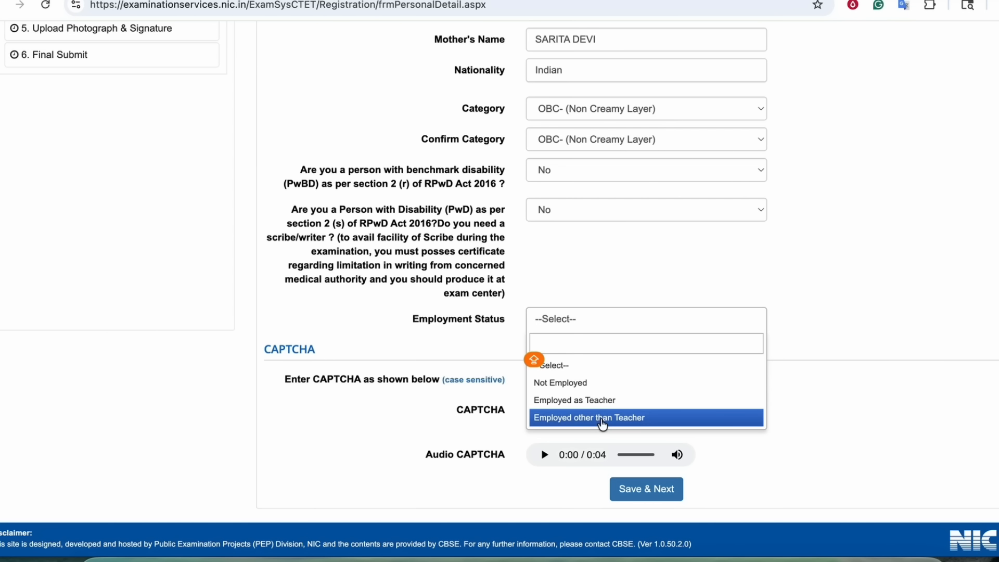
- Set the employment status to Not Employed, fill in the CAPTCHA, and save the personal details to continue
left_click(576, 384)
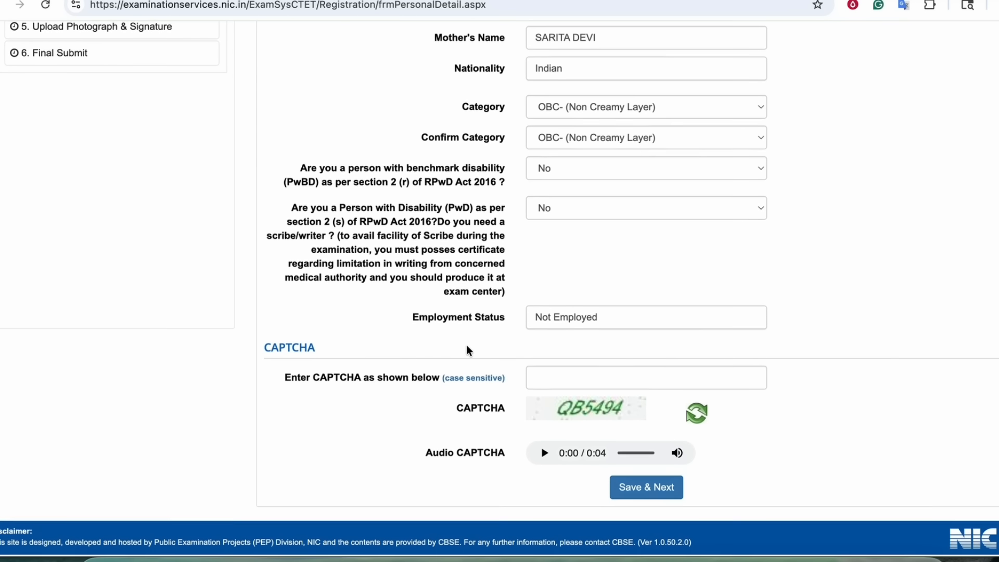
left_click(562, 377)
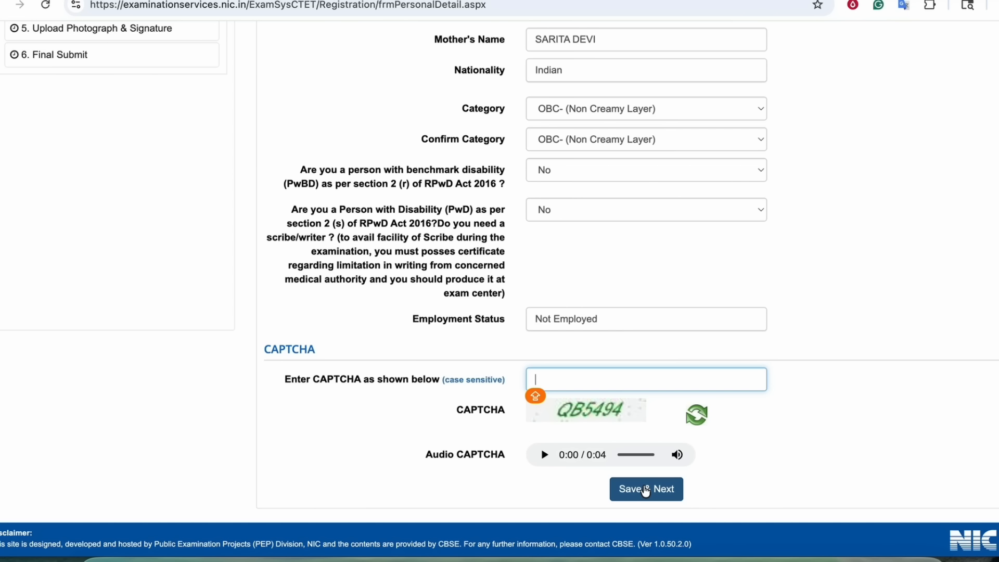
left_click(646, 490)
scroll(455, 273, "down", 2)
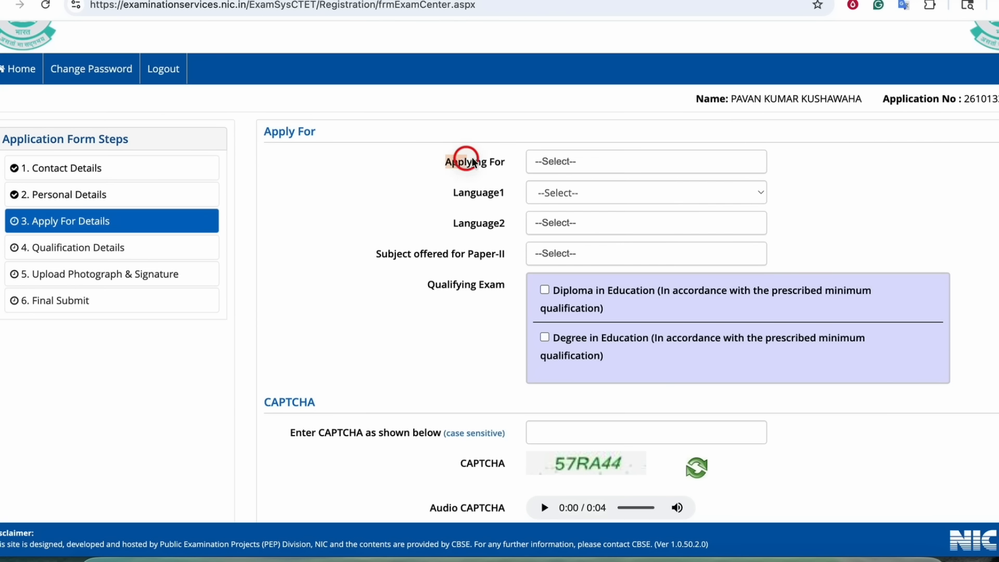
- Choose Paper-I (Class I-V) as the paper to apply for
left_click(569, 160)
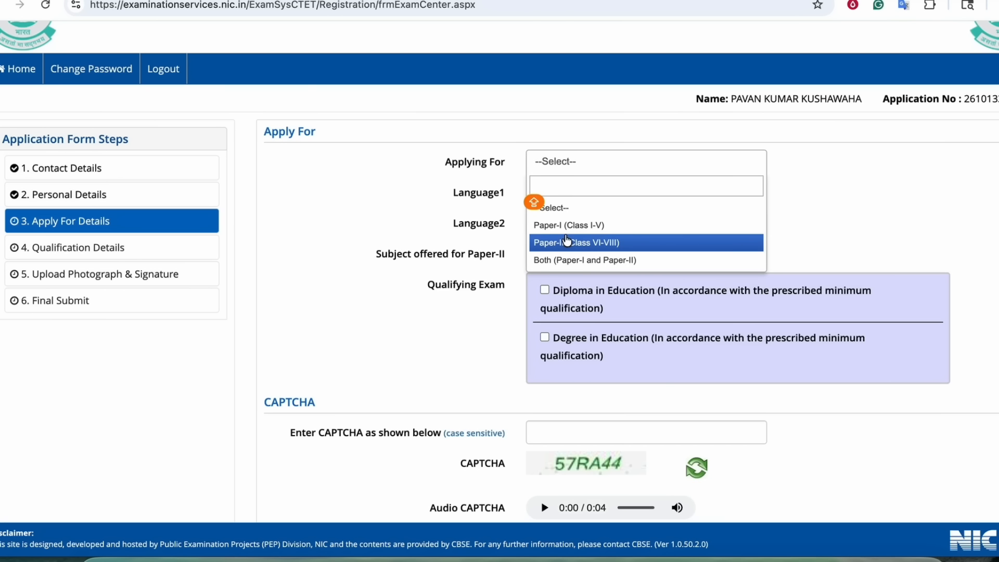
left_click(489, 228)
scroll(489, 228, "down", 1)
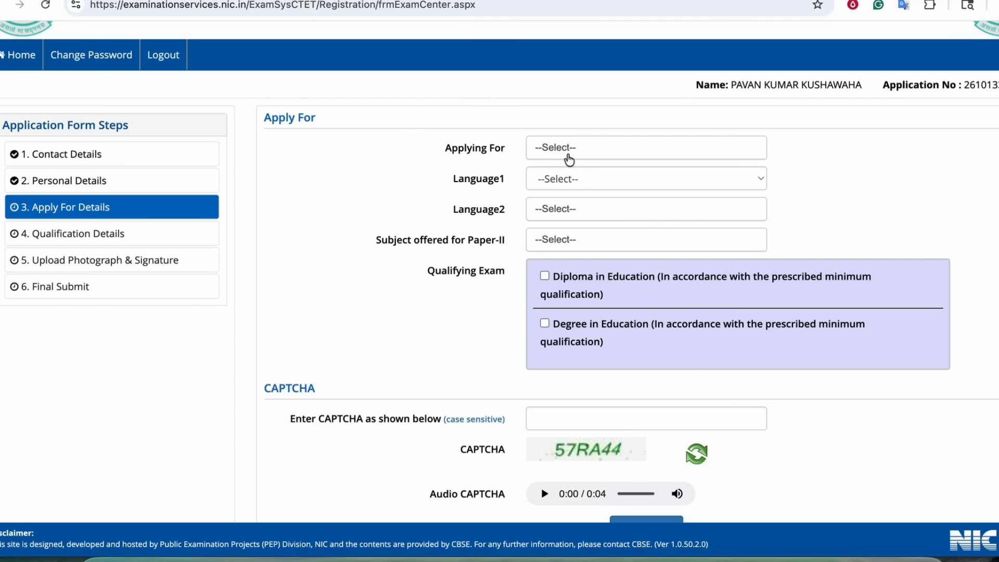
left_click(567, 155)
left_click(567, 216)
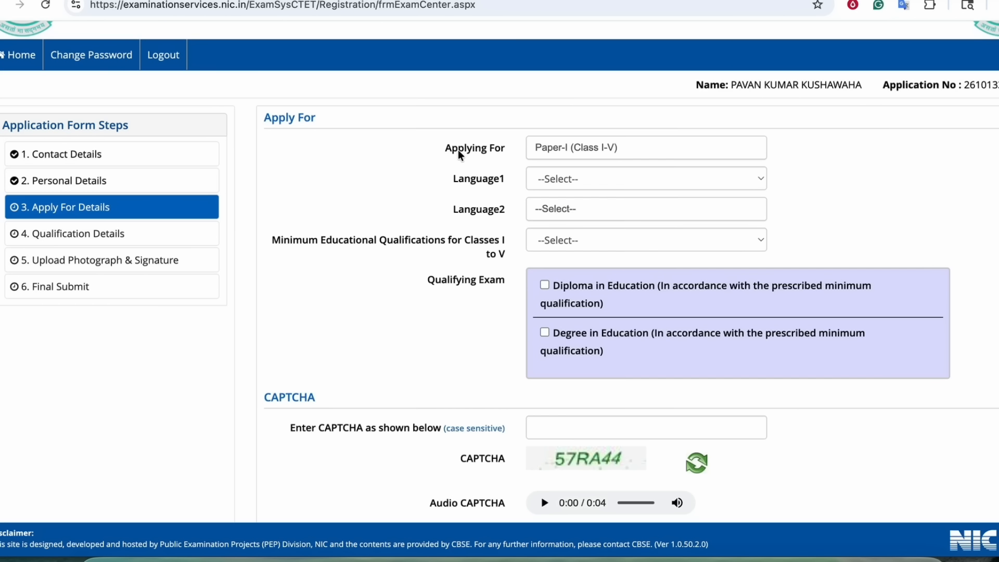
- Set Language1 to English and Language2 to Sanskrit for the Paper-I application
left_click(538, 185)
left_click(565, 192)
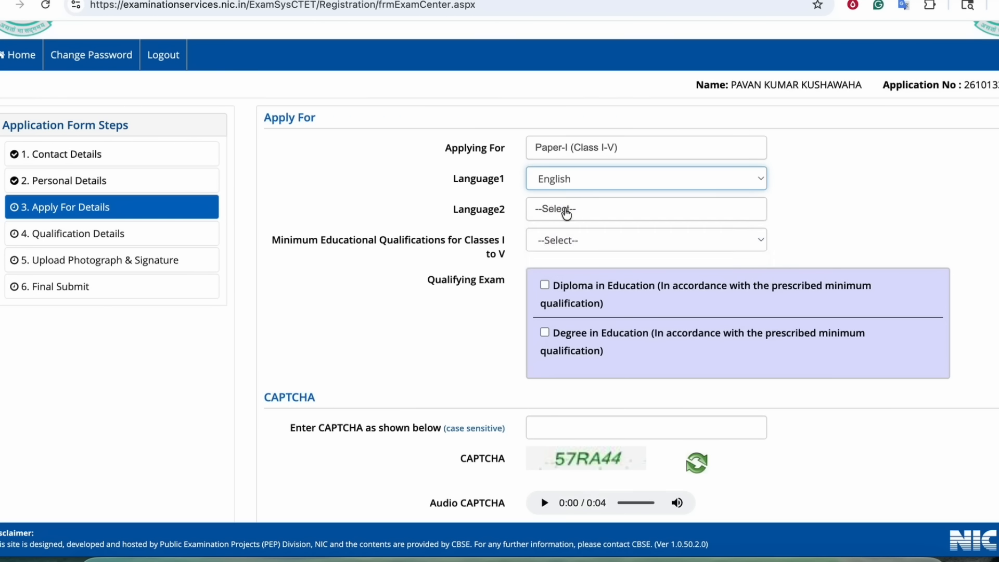
left_click(567, 213)
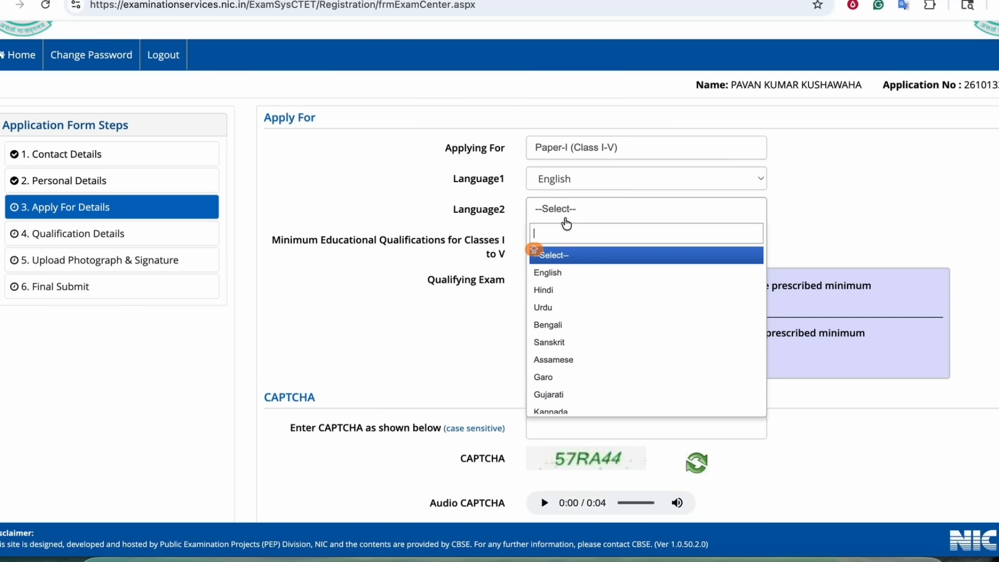
left_click(562, 344)
scroll(484, 313, "down", 1)
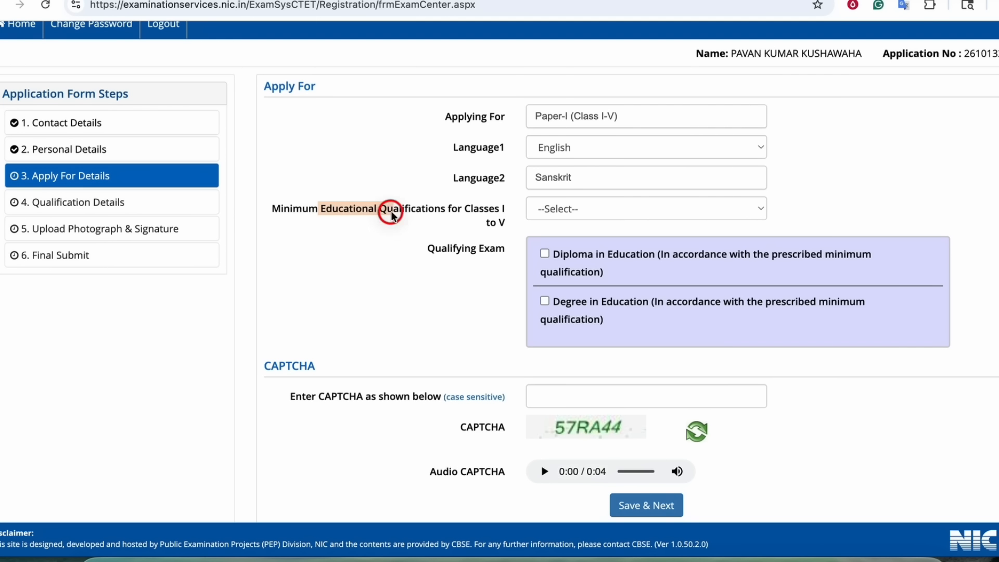
- Bring up the minimum educational qualifications for Classes I to V and read the criteria for qualification ID 1
left_click(567, 209)
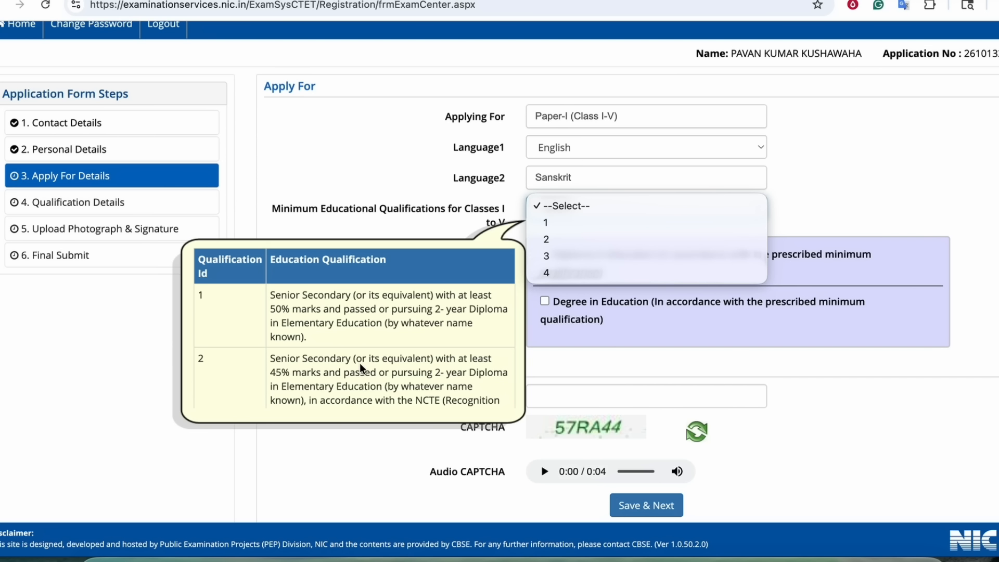
left_click(252, 331)
scroll(292, 312, "down", 2)
scroll(311, 314, "up", 2)
left_click_drag(295, 299, 398, 297)
left_click(399, 297)
left_click_drag(277, 310, 493, 306)
left_click(379, 306)
left_click(493, 306)
scroll(373, 330, "down", 1)
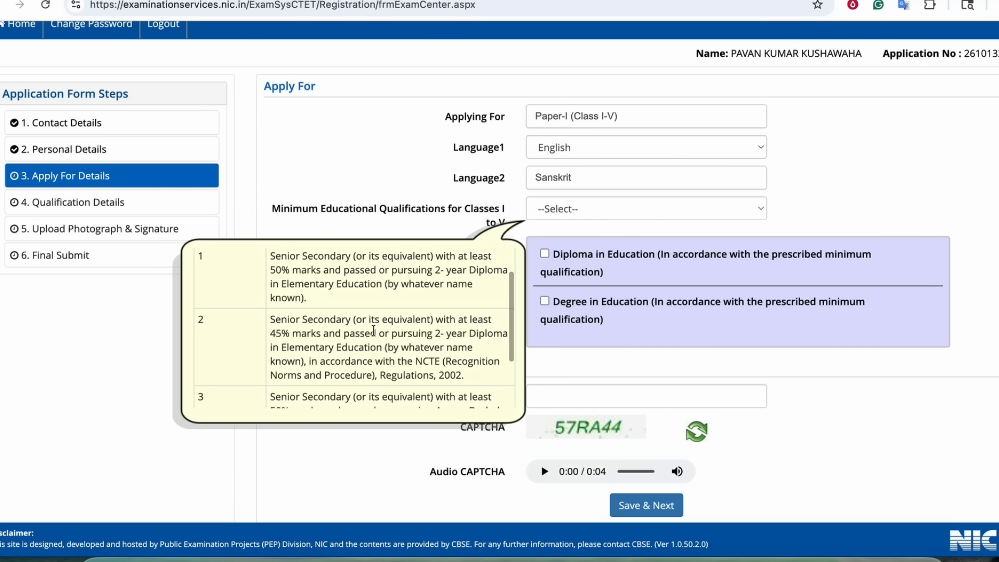
- Read the marks, diploma and NCTE requirements of qualification ID 2 for Classes I to V
scroll(346, 318, "down", 2)
scroll(291, 281, "up", 2)
left_click_drag(275, 286, 406, 286)
left_click(401, 286)
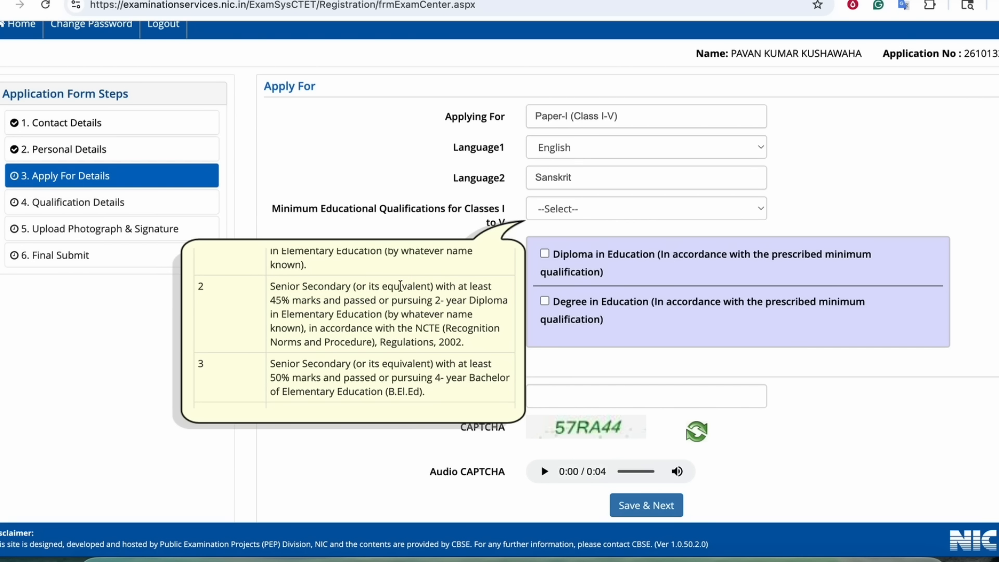
left_click_drag(276, 303, 398, 304)
left_click(398, 304)
left_click(428, 306)
left_click_drag(297, 314, 467, 330)
left_click(393, 315)
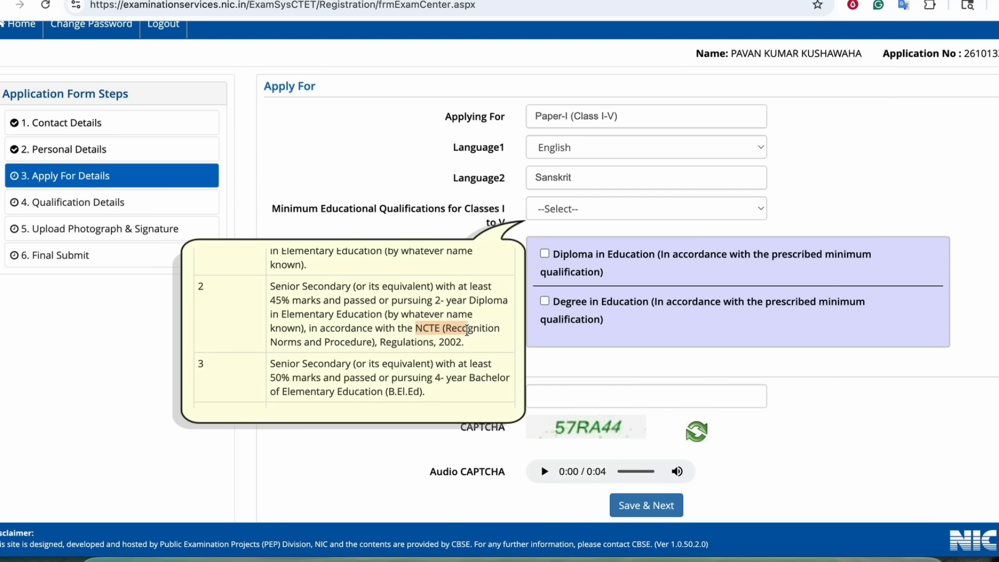
- Read the marks and Bachelor of Elementary Education requirements of qualification ID 3 for Classes I to V
scroll(384, 339, "down", 2)
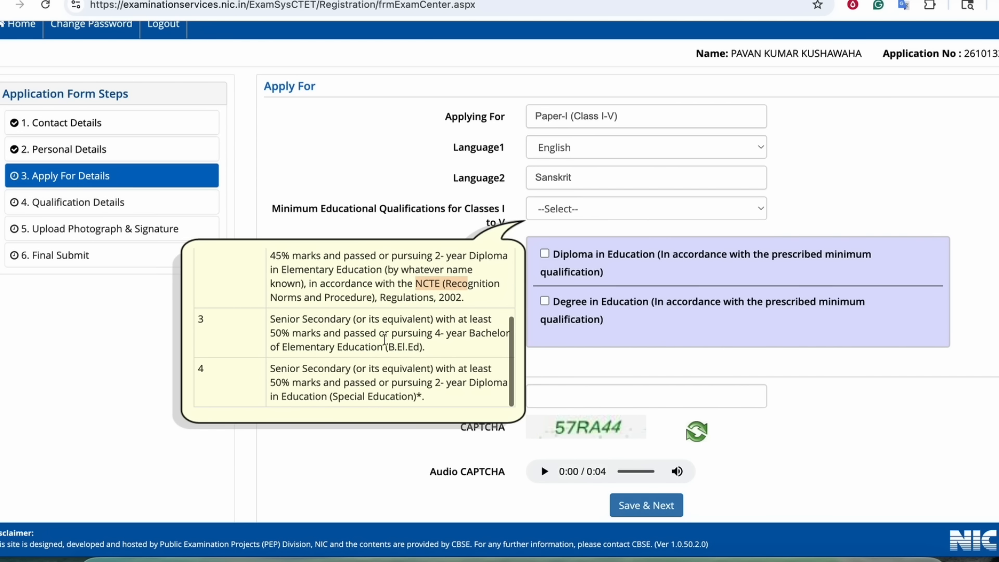
left_click_drag(271, 319, 359, 319)
left_click(360, 319)
left_click_drag(296, 321, 388, 320)
left_click(389, 321)
left_click_drag(270, 334, 478, 332)
left_click(388, 334)
left_click(479, 331)
left_click_drag(327, 346, 387, 347)
left_click(367, 346)
left_click(429, 348)
left_click(388, 346)
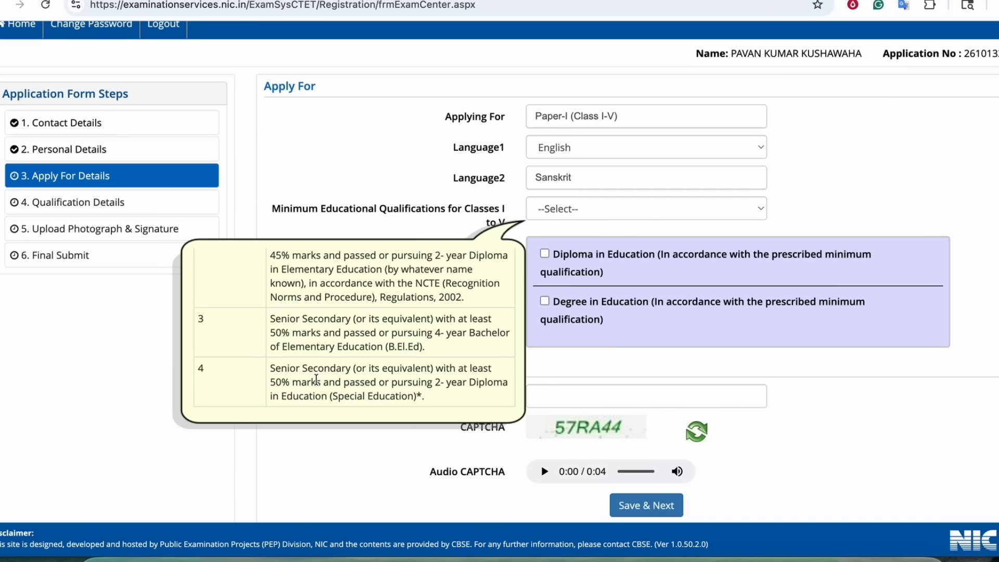
- Read the marks and special education diploma requirements of qualification ID 4 for Classes I to V
left_click_drag(339, 400, 469, 383)
left_click(406, 398)
left_click(469, 383)
left_click(272, 379)
left_click(329, 378)
left_click_drag(332, 397, 408, 397)
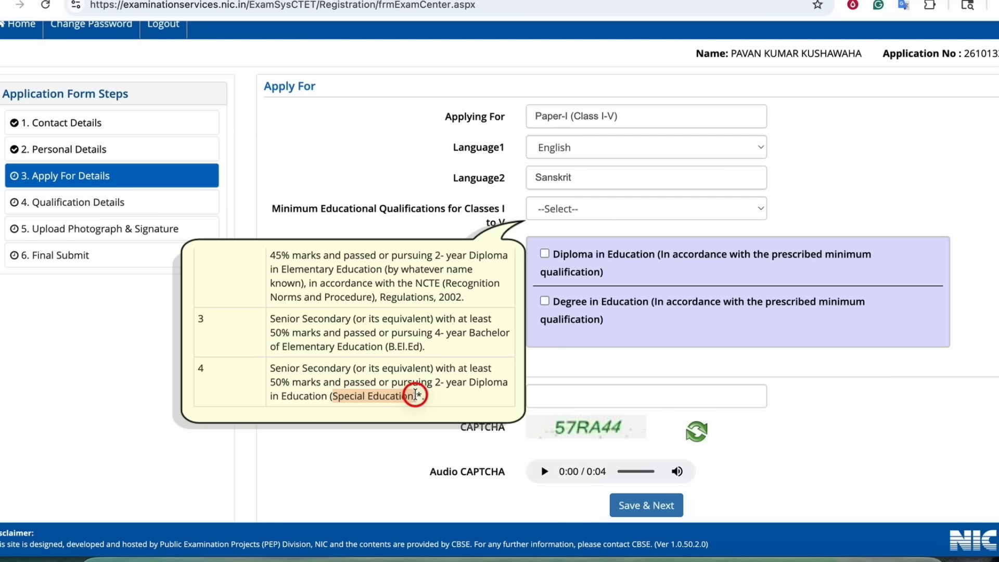
left_click(413, 396)
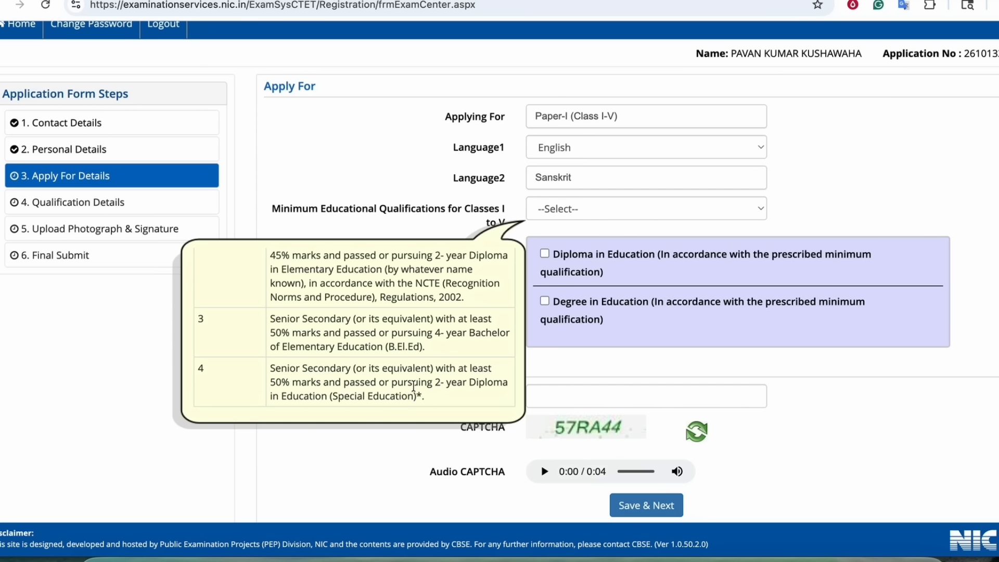
- Set the minimum educational qualification for Classes I to V to 1 and mark Diploma in Education as the qualifying exam
scroll(414, 386, "up", 3)
left_click(567, 207)
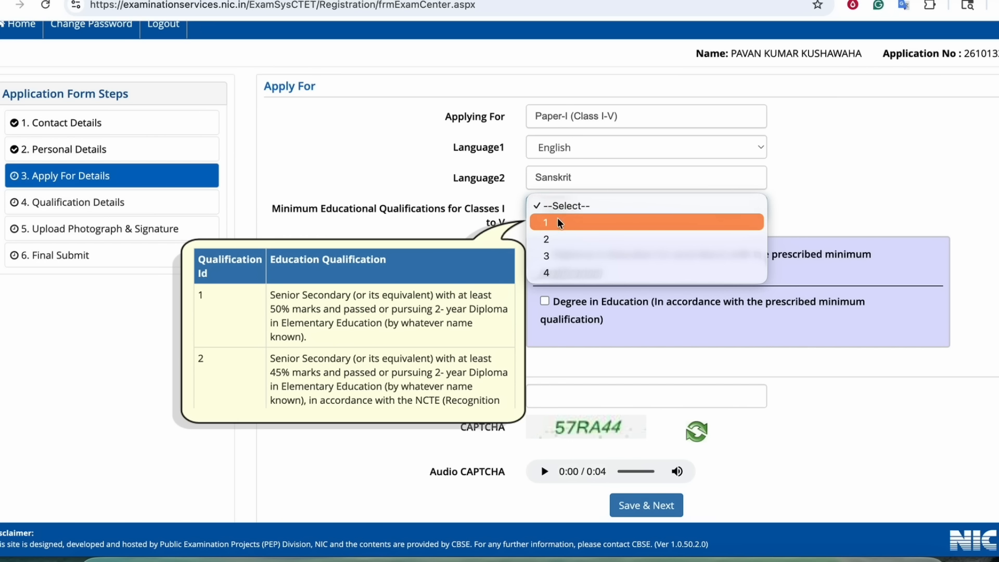
left_click(559, 223)
left_click_drag(275, 298, 349, 296)
left_click(349, 297)
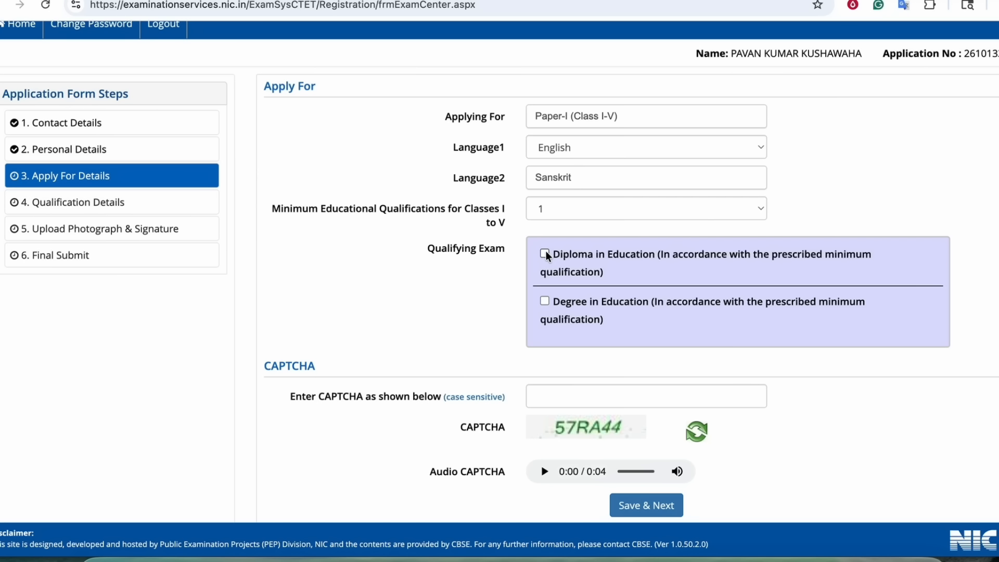
left_click(642, 255)
scroll(477, 301, "down", 1)
- Recheck the qualification descriptions for Classes I to V against the selected Diploma in Education option
left_click(555, 198)
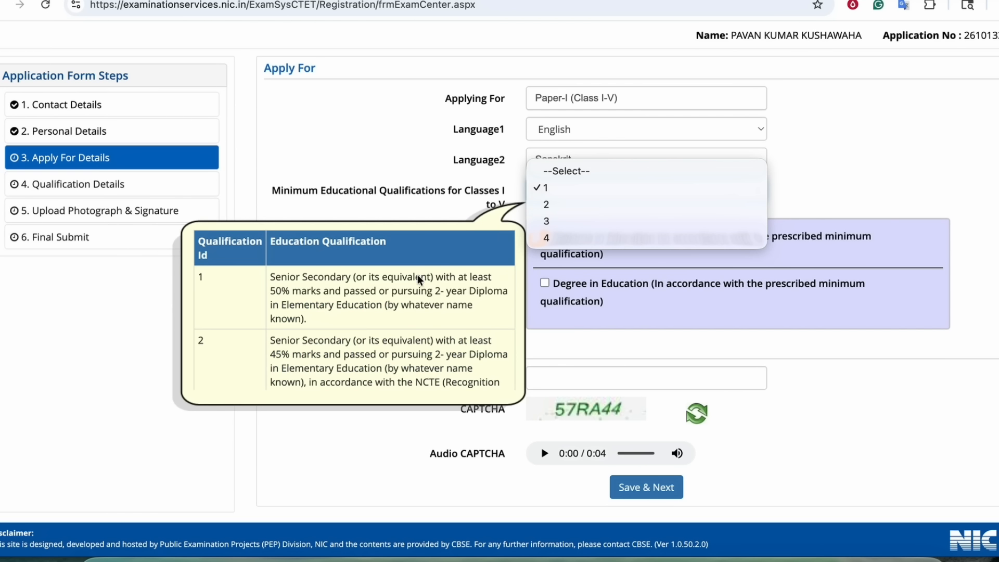
left_click(295, 304)
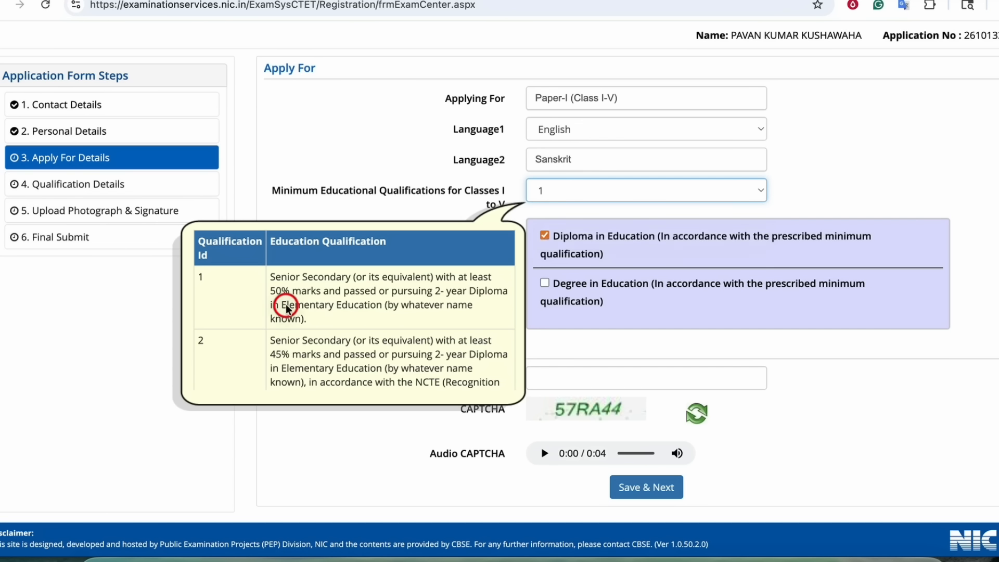
scroll(364, 336, "down", 2)
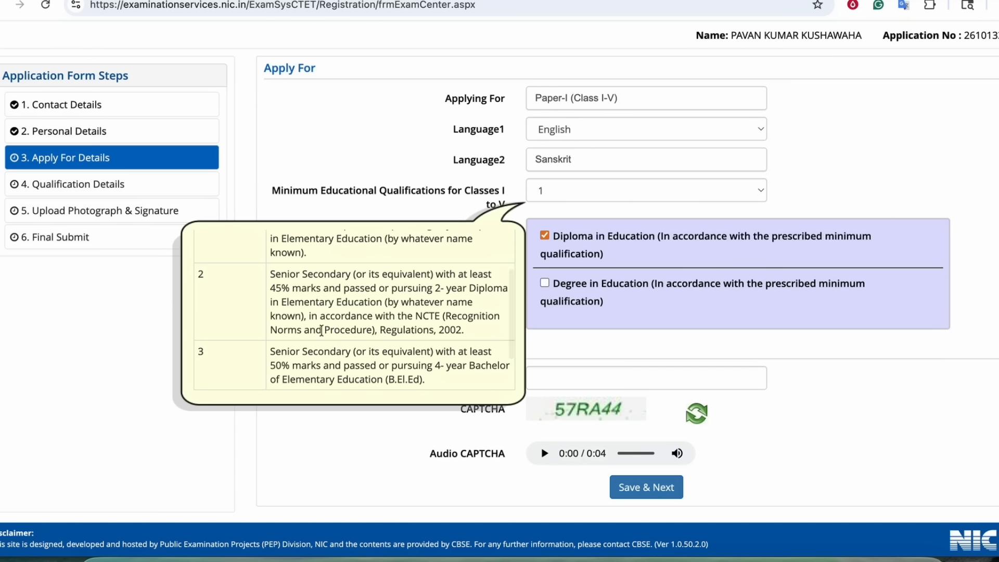
scroll(364, 336, "down", 2)
scroll(347, 336, "down", 1)
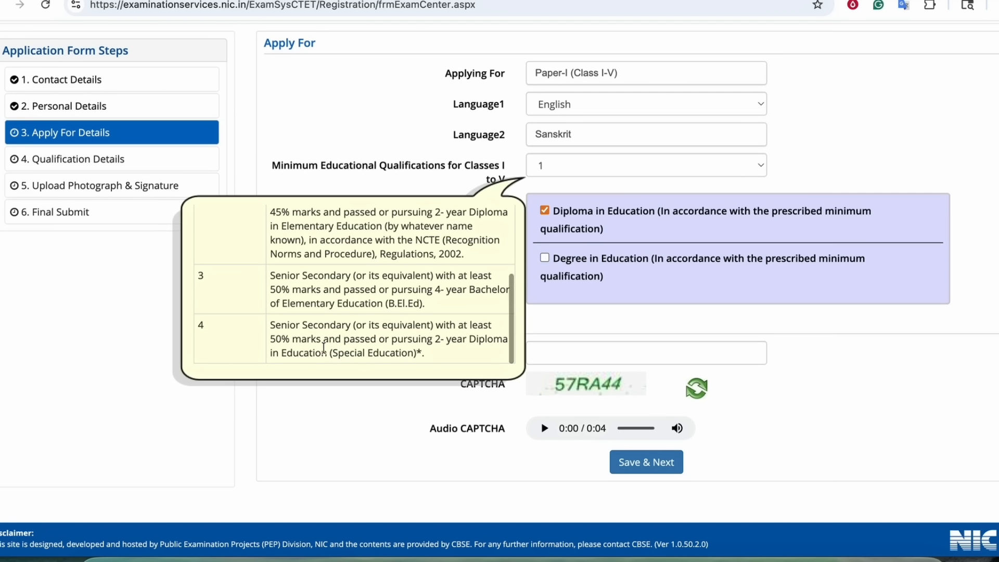
scroll(423, 293, "down", 2)
left_click(541, 307)
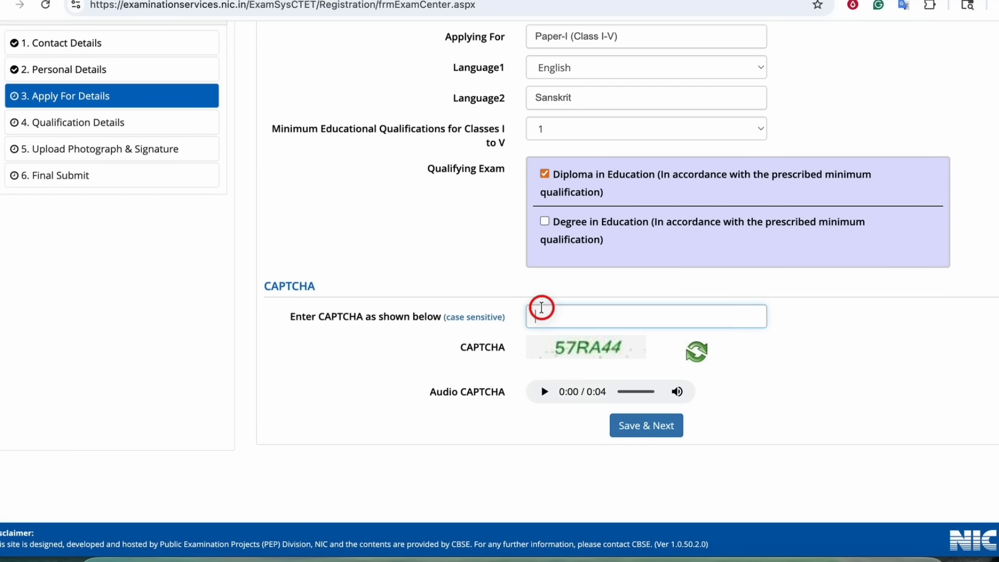
scroll(689, 279, "up", 3)
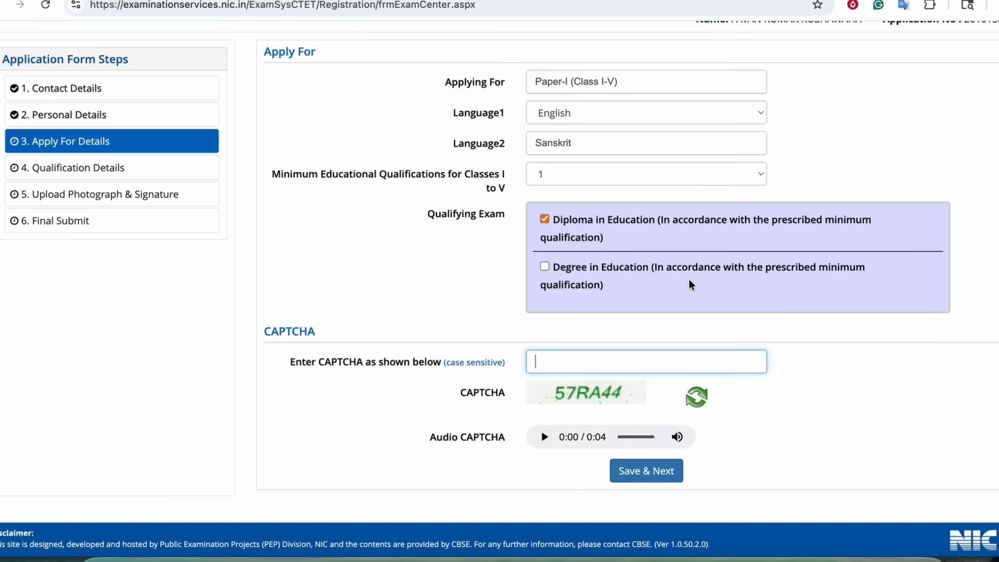
left_click_drag(585, 243, 711, 235)
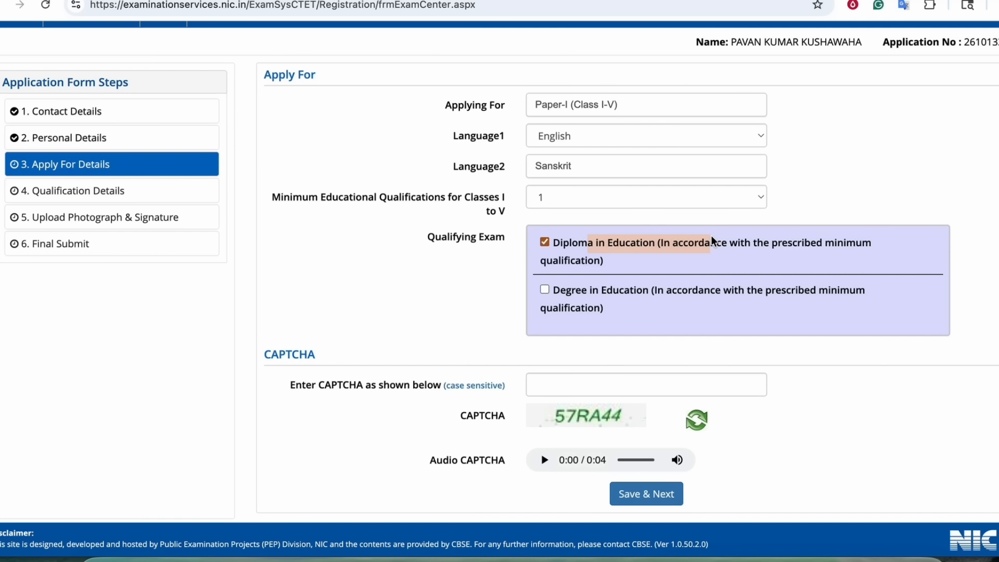
left_click(490, 210)
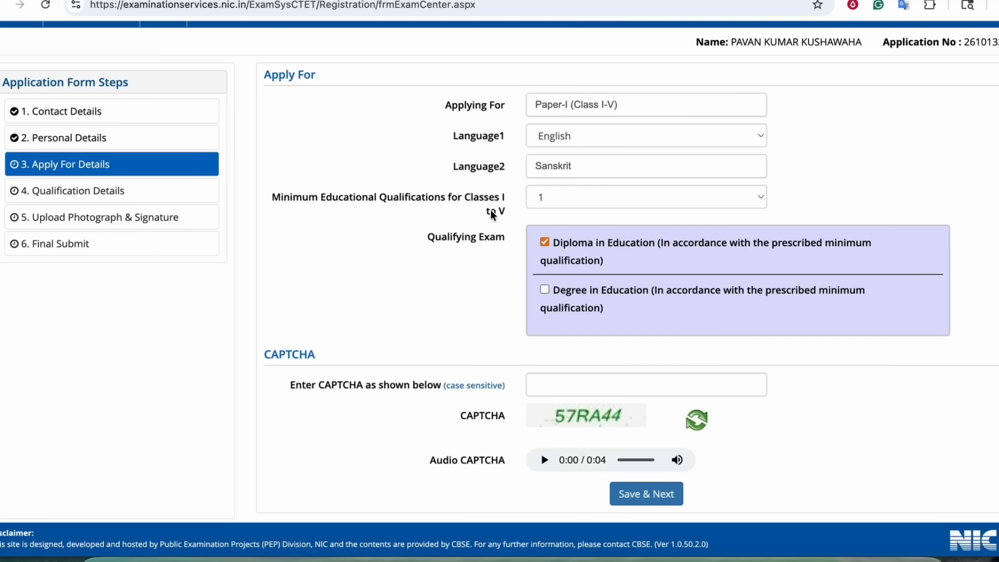
- Change the paper to Paper-II (Class VI-VIII) and set Language1 to Hindi
left_click(573, 113)
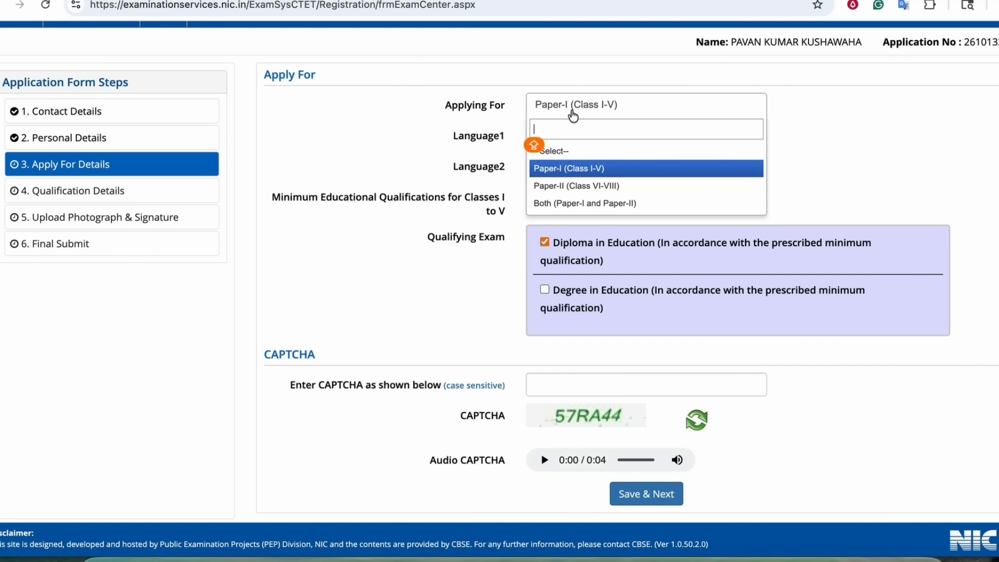
left_click(566, 186)
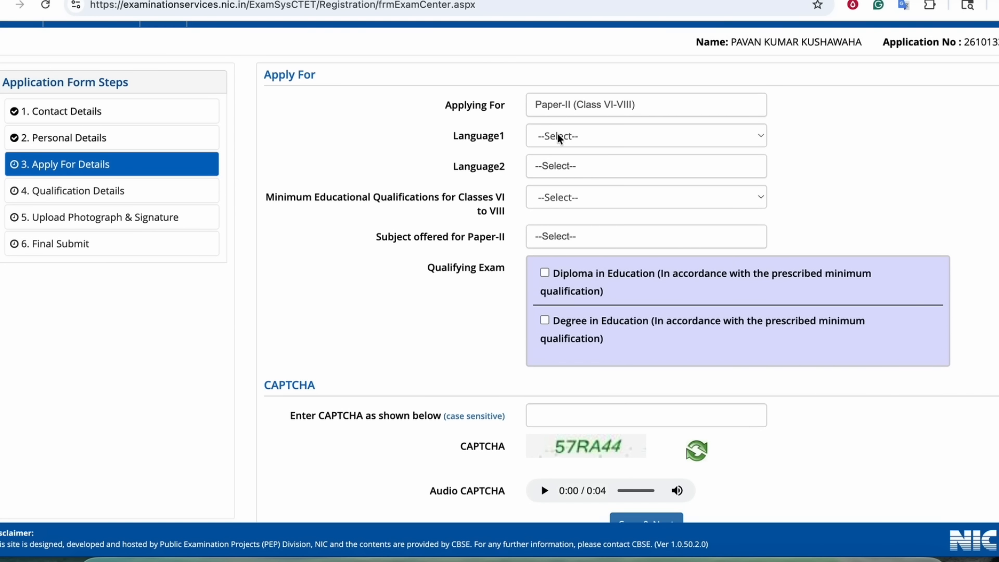
left_click(557, 135)
left_click(561, 165)
- Set Language2 to Sanskrit for the Paper-II application
left_click(563, 168)
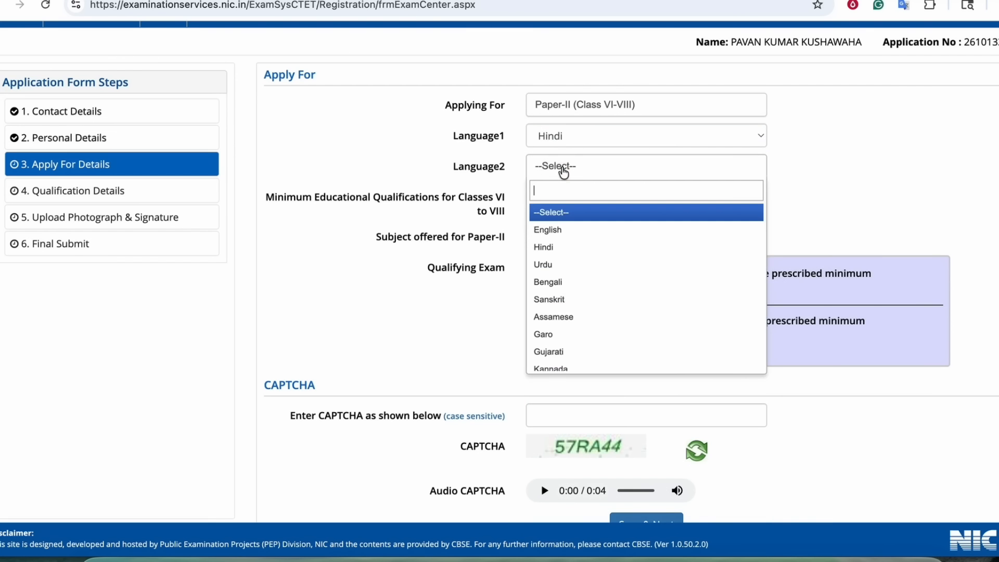
left_click(557, 257)
scroll(477, 255, "down", 1)
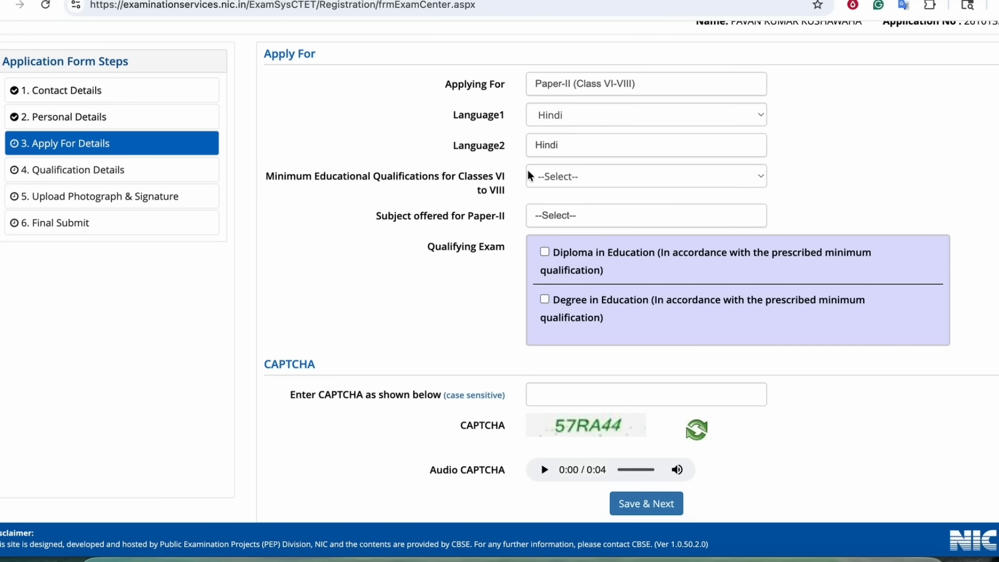
left_click(555, 144)
left_click(551, 260)
left_click(566, 151)
left_click(552, 279)
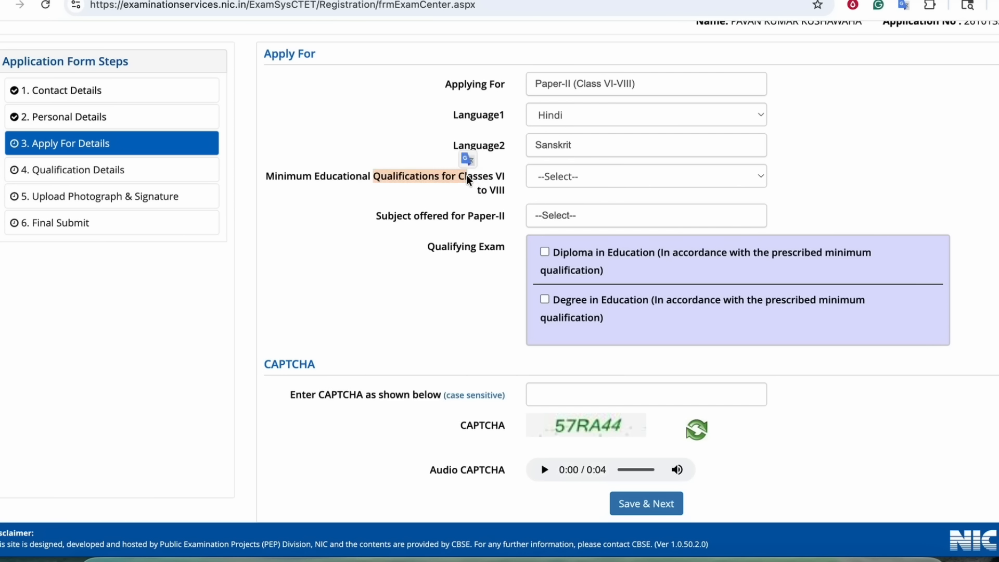
- Read the descriptions of minimum educational qualifications 1 to 3 for Classes VI to VIII
left_click(554, 177)
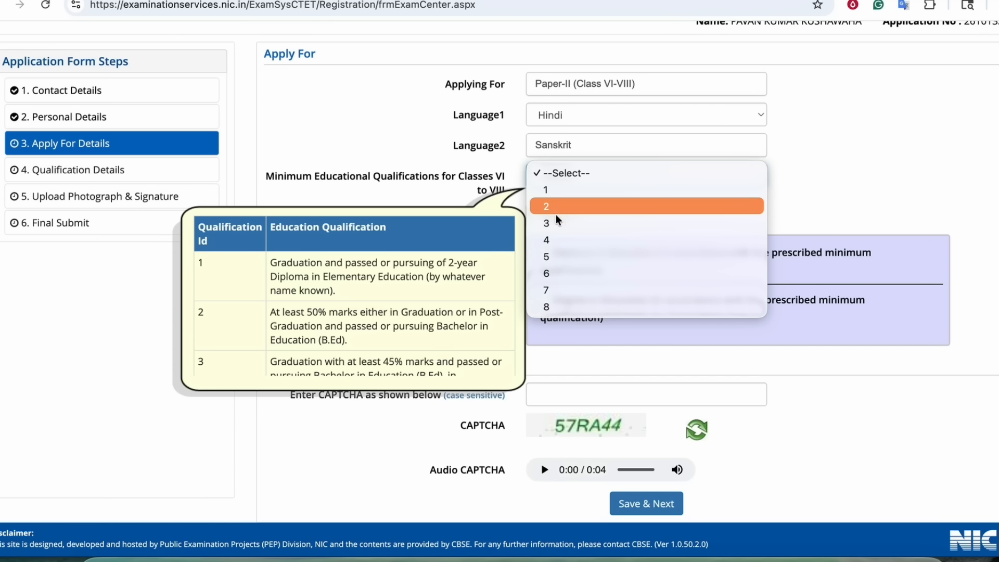
left_click(292, 264)
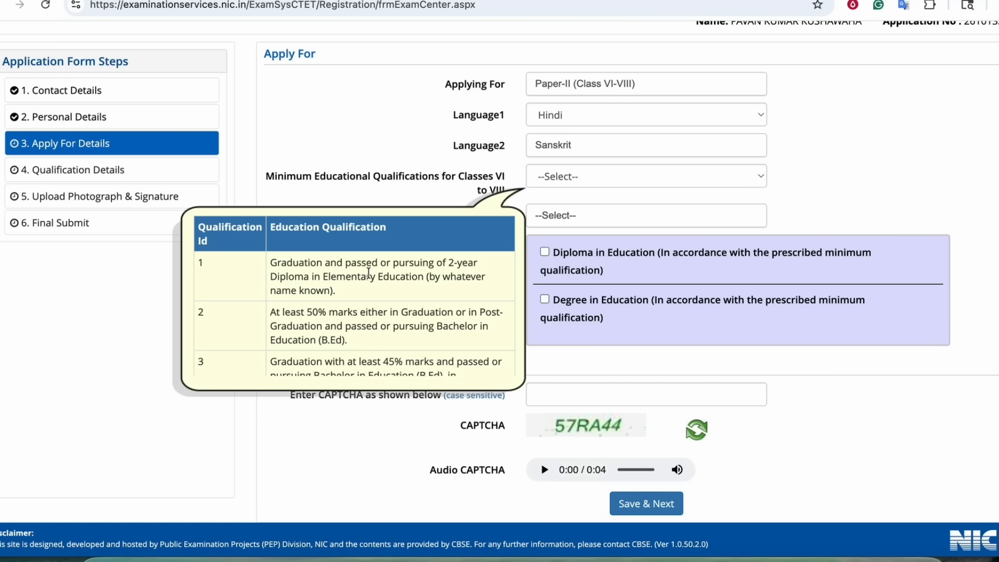
scroll(290, 313, "down", 5)
scroll(312, 297, "up", 5)
scroll(329, 278, "down", 1)
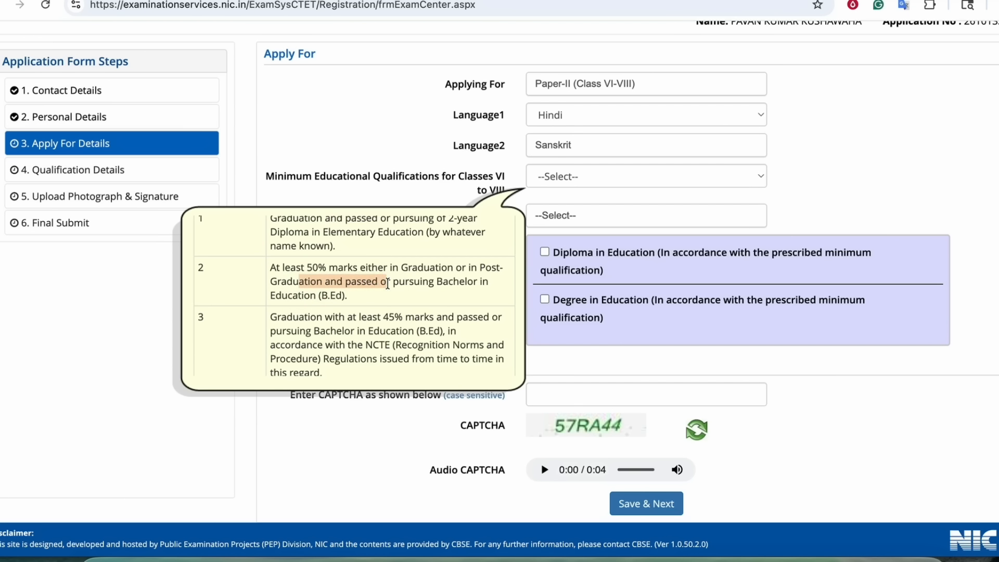
scroll(328, 299, "down", 3)
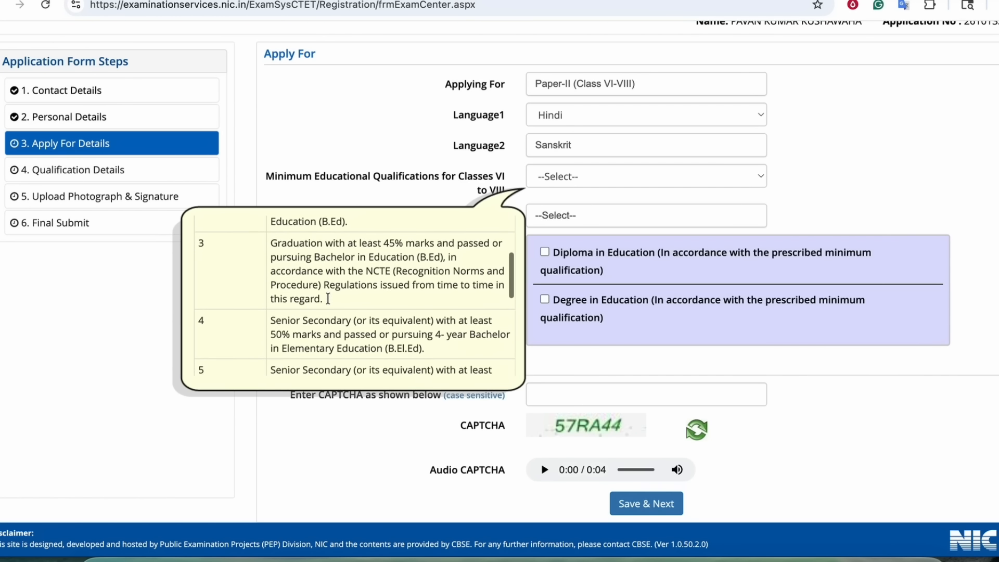
left_click_drag(383, 264, 460, 264)
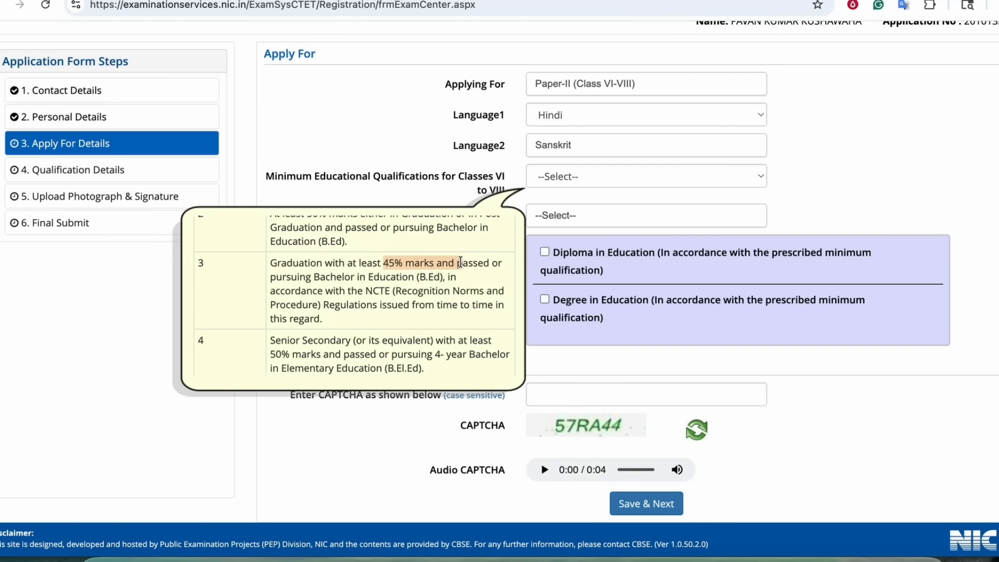
left_click_drag(314, 276, 409, 275)
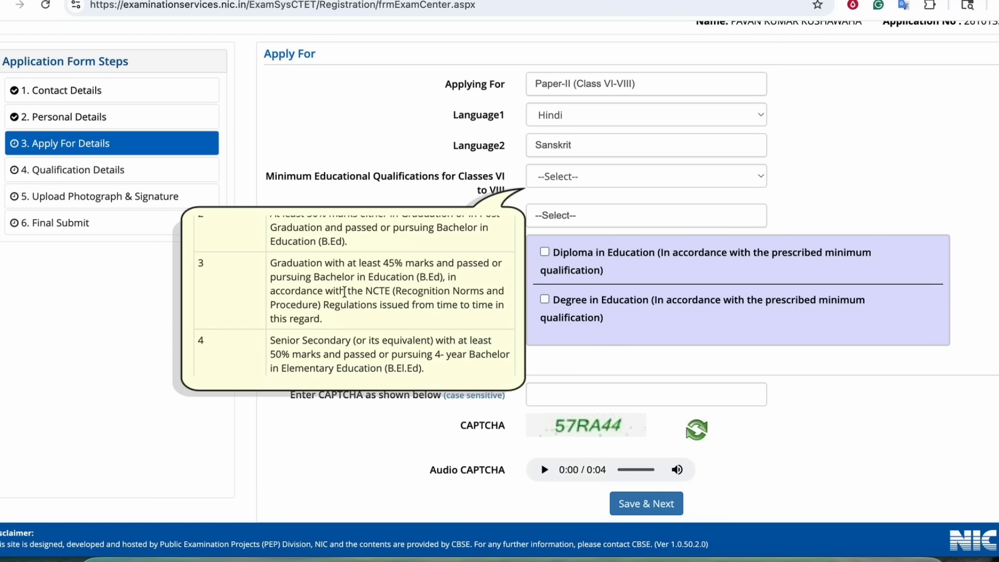
left_click_drag(333, 290, 408, 290)
scroll(403, 292, "down", 1)
scroll(403, 293, "down", 5)
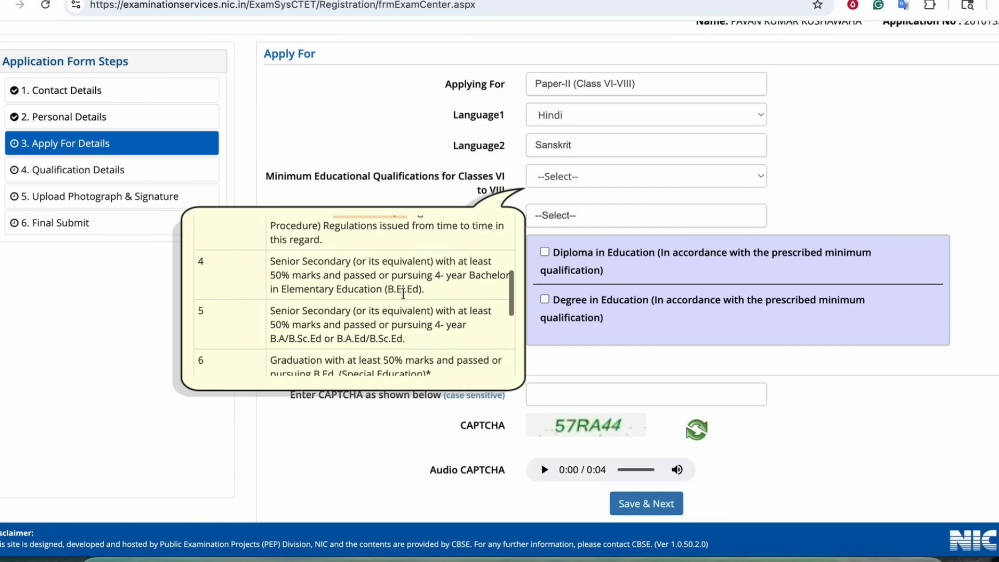
left_click_drag(302, 224, 398, 224)
left_click(396, 226)
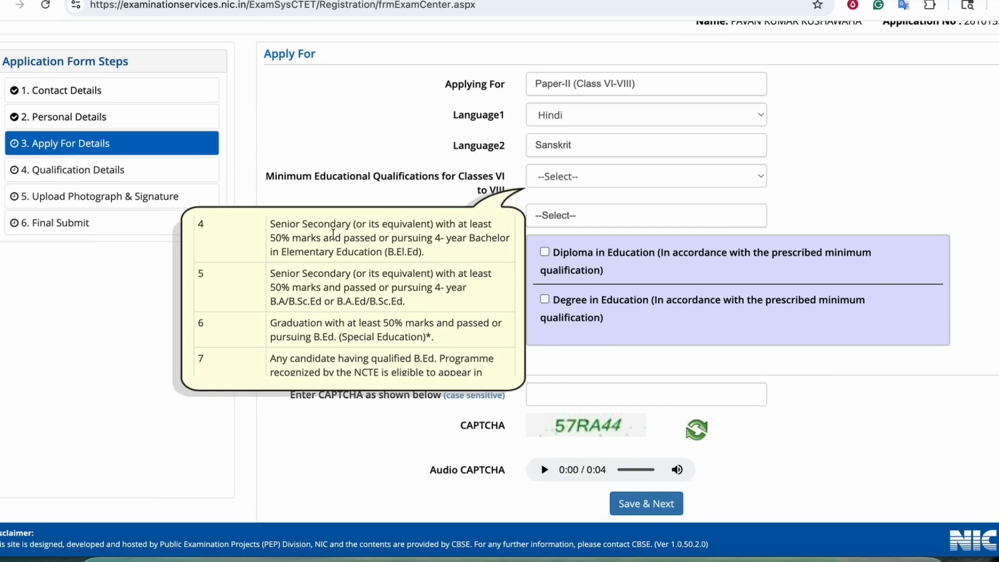
- Examine the schooling, marks, duration and degree requirements of qualification 4 for Classes VI to VIII
left_click_drag(273, 228, 411, 226)
left_click(397, 228)
left_click_drag(273, 240, 361, 237)
left_click(361, 237)
left_click_drag(435, 240, 475, 239)
left_click(490, 238)
left_click_drag(303, 253, 271, 225)
left_click(387, 253)
left_click(270, 225)
left_click_drag(387, 251, 418, 250)
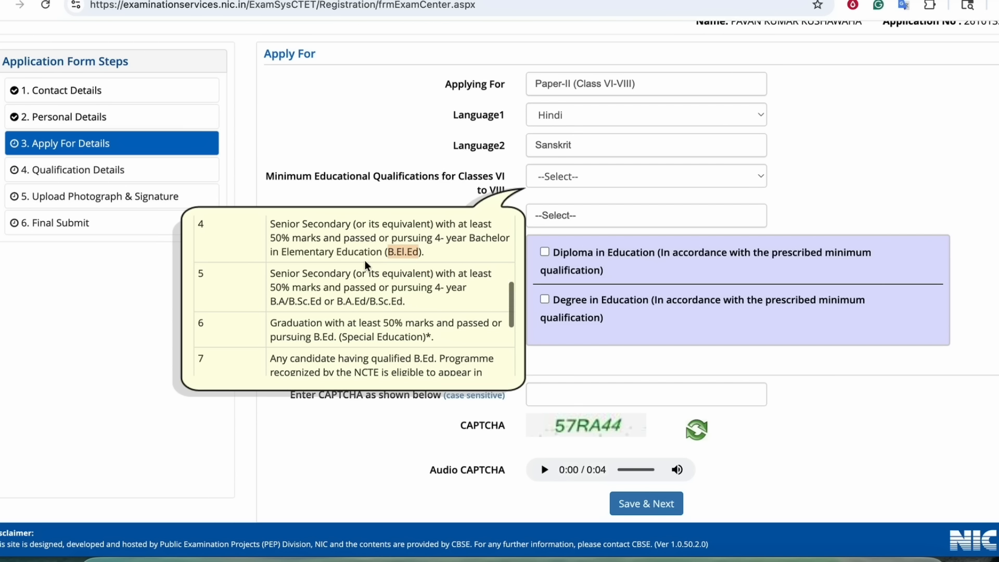
- Review the remaining qualification descriptions up to 8 for Classes VI to VIII and compare them with the first ones
scroll(364, 260, "up", 3)
scroll(365, 281, "up", 1)
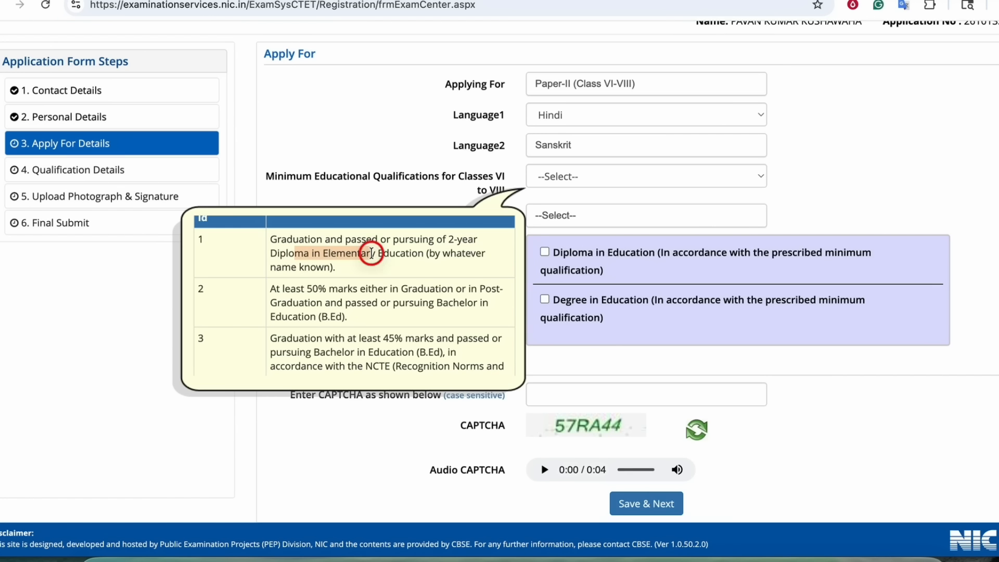
scroll(385, 271, "down", 3)
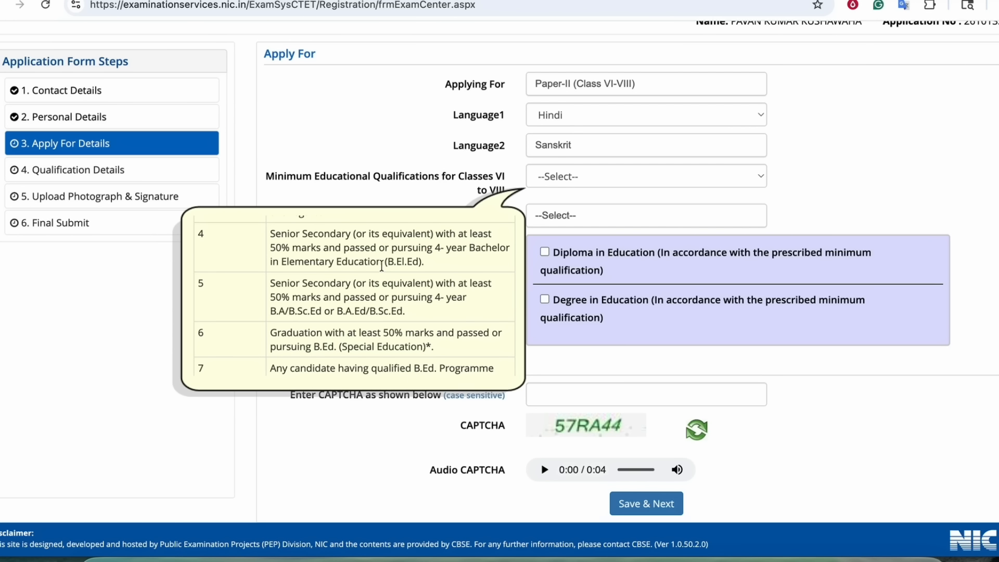
scroll(382, 265, "down", 1)
scroll(338, 253, "down", 3)
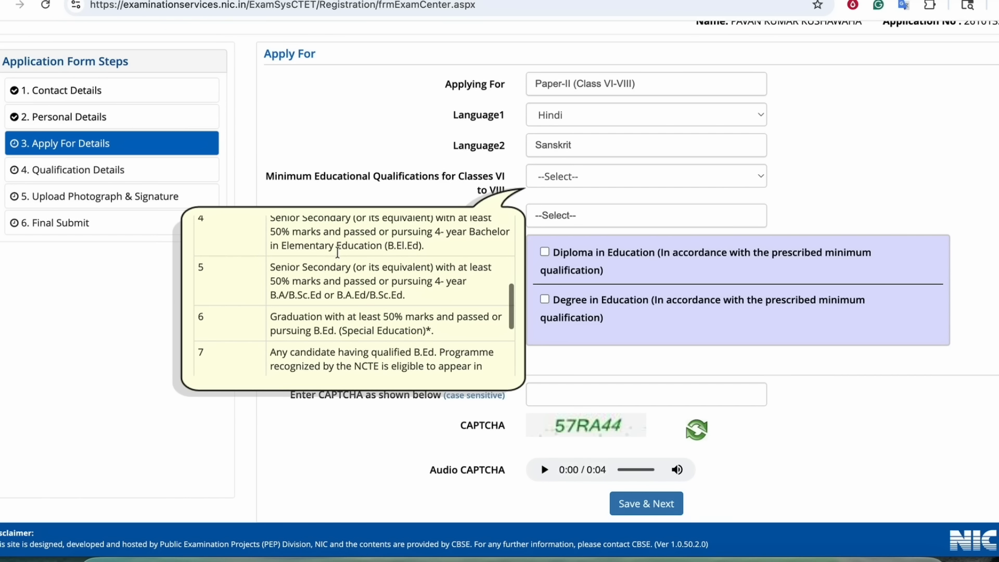
left_click_drag(343, 291, 385, 292)
scroll(385, 291, "down", 3)
scroll(385, 291, "down", 5)
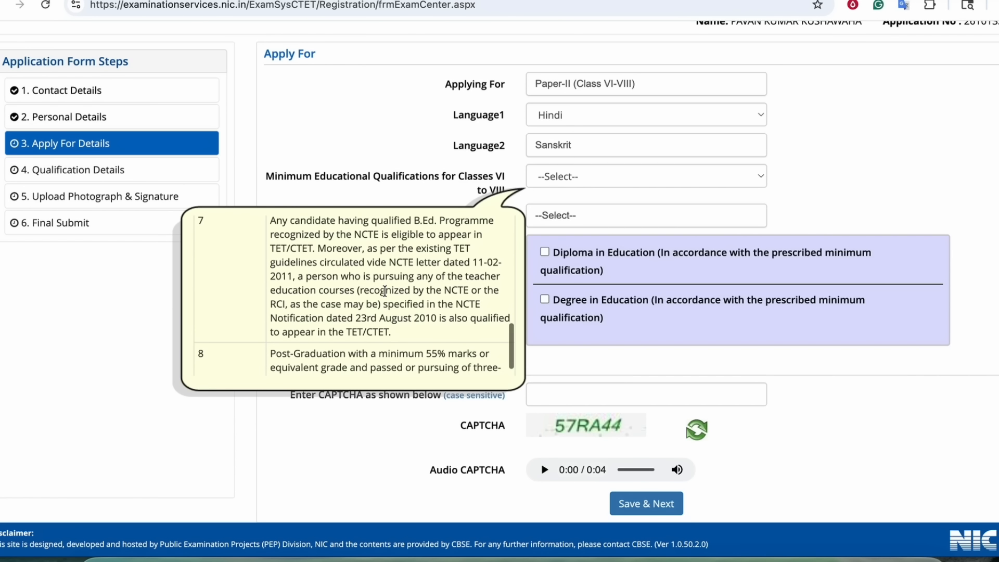
scroll(359, 281, "up", 10)
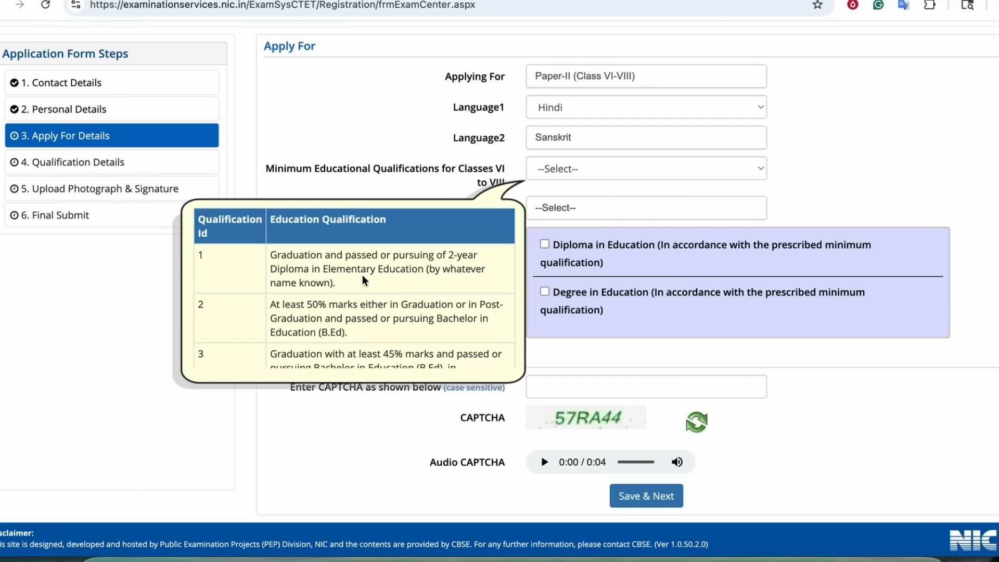
scroll(382, 291, "down", 1)
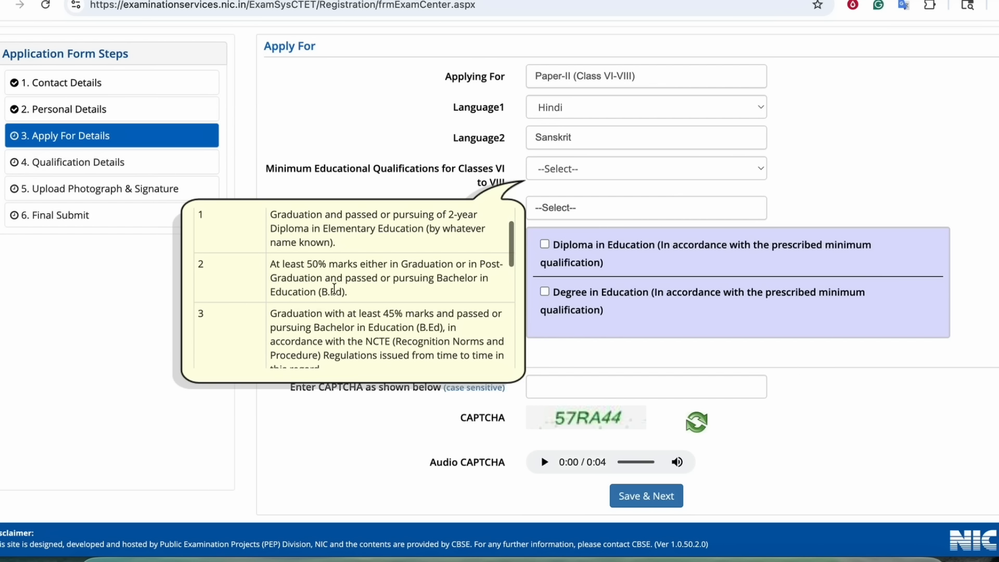
- Set the minimum educational qualification for Classes VI to VIII to 2 and the Paper-II subject to Mathematics & Science
left_click(566, 177)
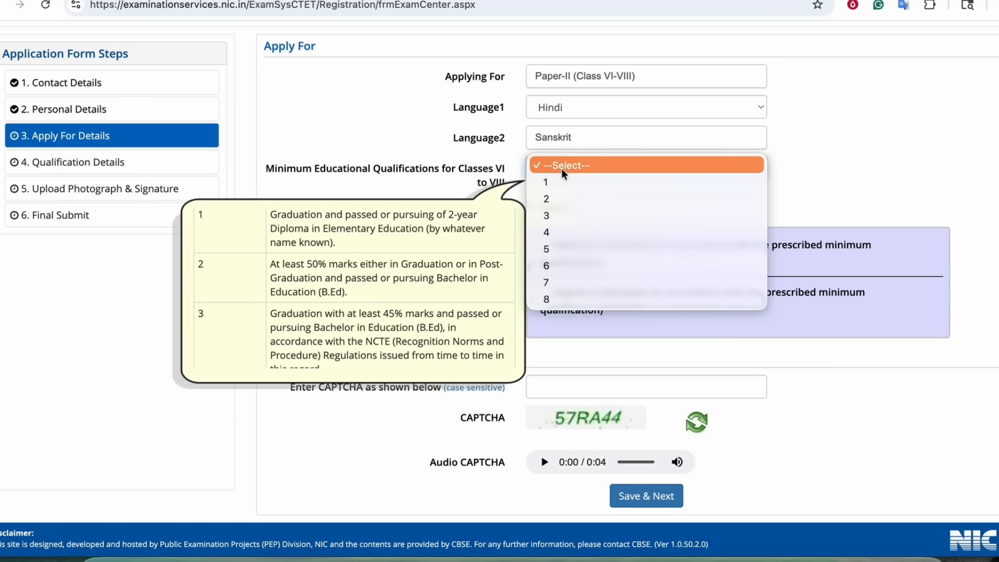
left_click(558, 197)
left_click(560, 205)
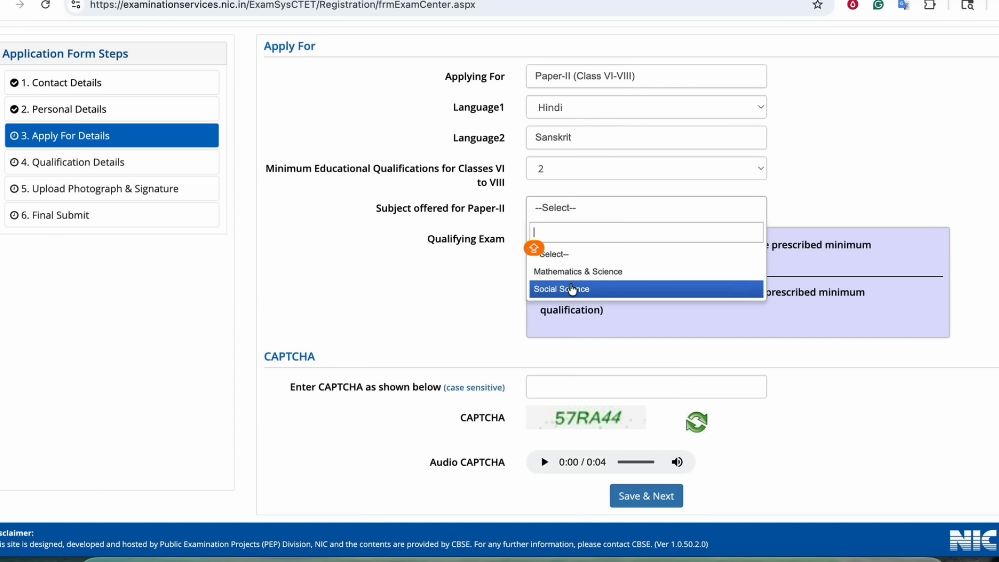
left_click(568, 273)
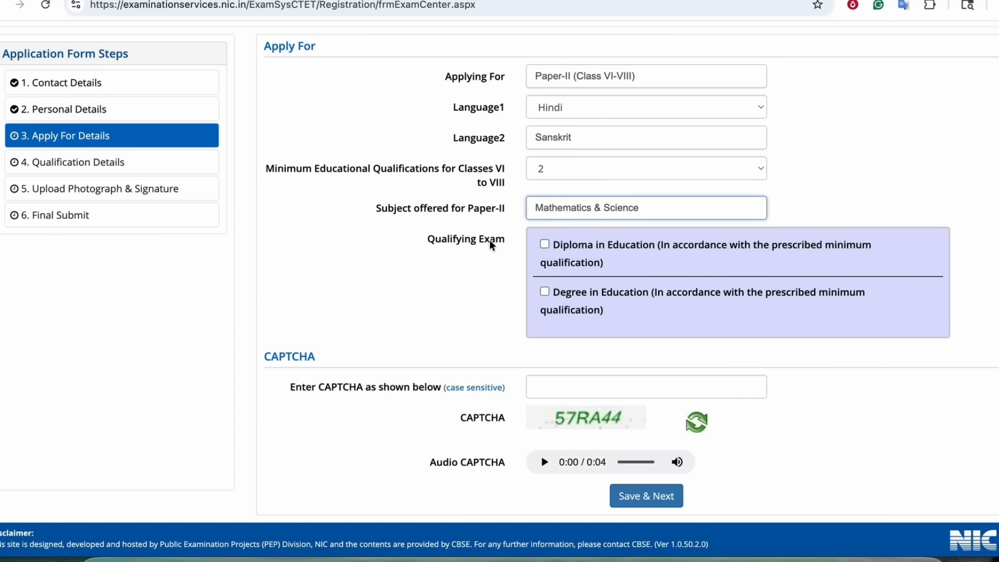
- Mark Degree in Education as the qualifying exam and activate the CAPTCHA entry field
scroll(491, 243, "down", 1)
left_click(462, 210)
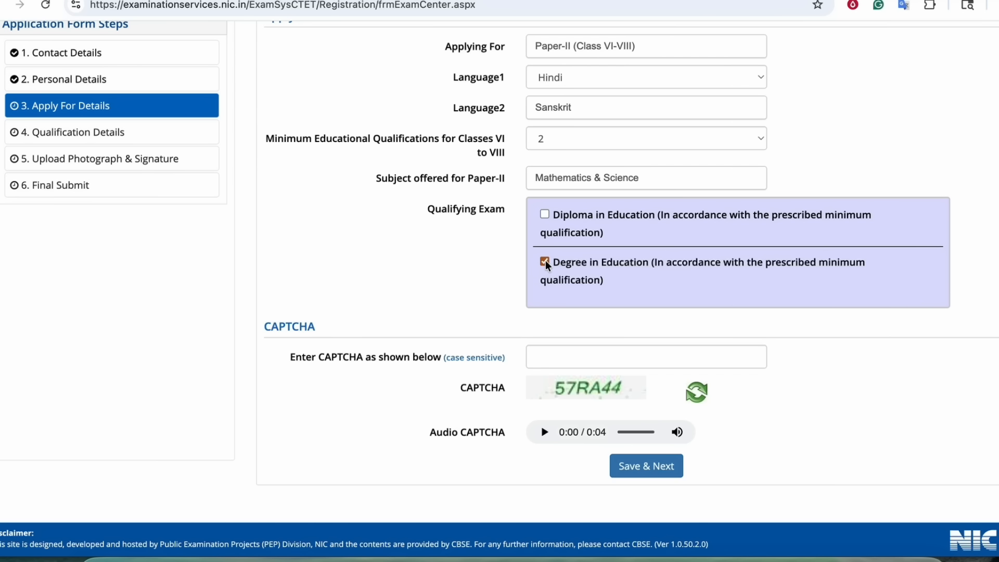
left_click(554, 364)
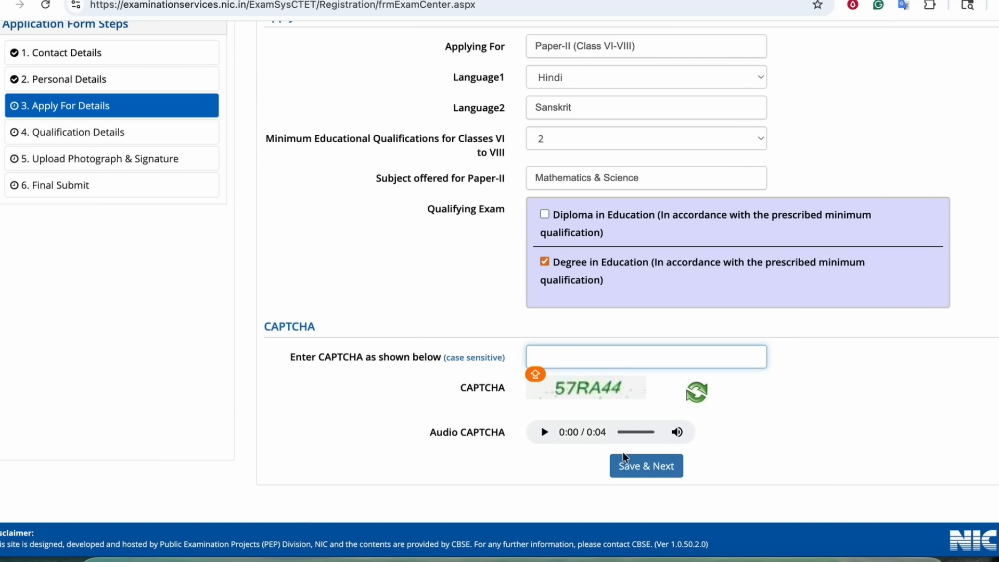
- Change the paper being applied for to Both (Paper-I and Paper-II)
scroll(569, 323, "up", 2)
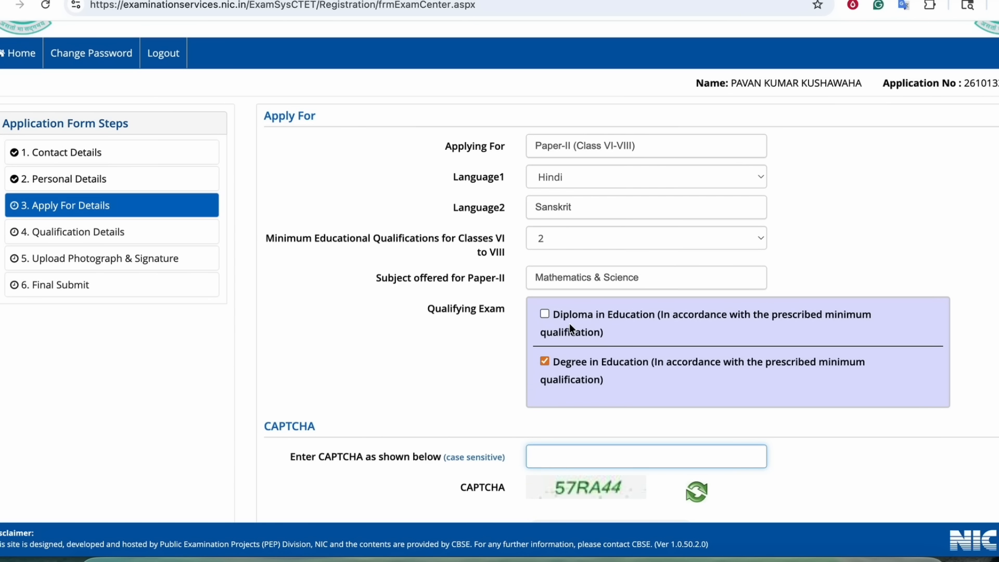
left_click(594, 149)
left_click(542, 243)
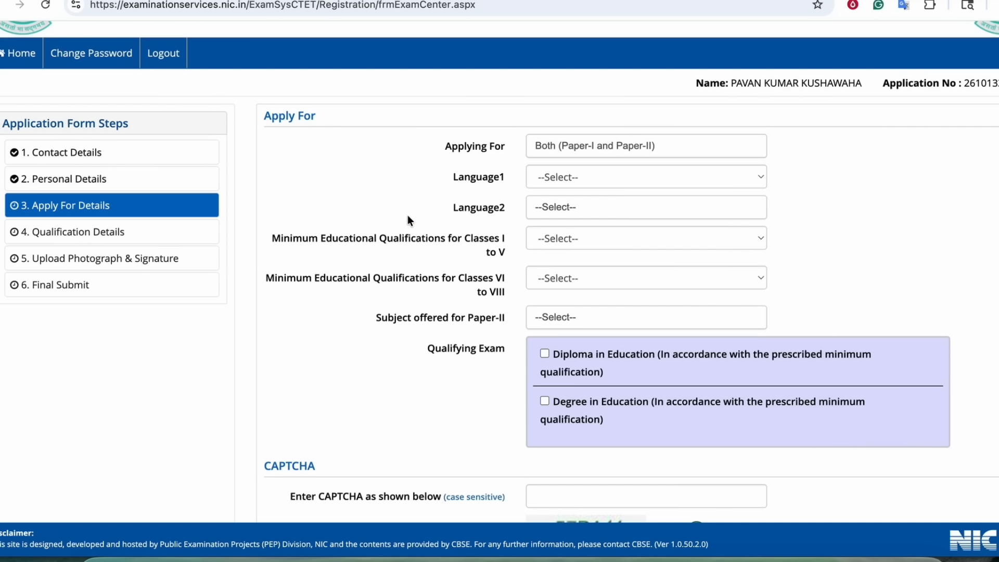
- Set Language1 to Hindi and Language2 to Sanskrit for the combined-paper application
scroll(408, 214, "down", 1)
left_click(552, 132)
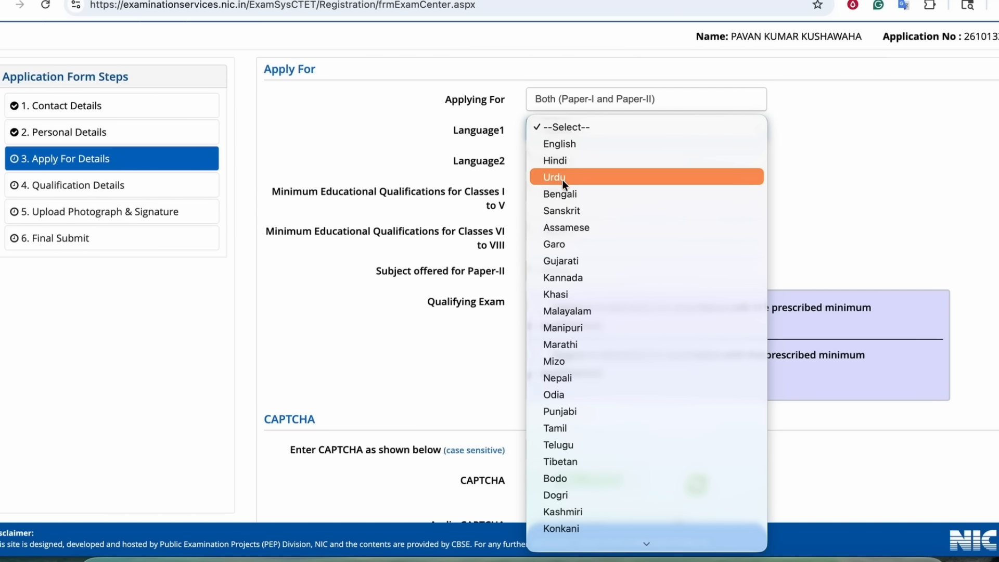
left_click(562, 161)
left_click(562, 162)
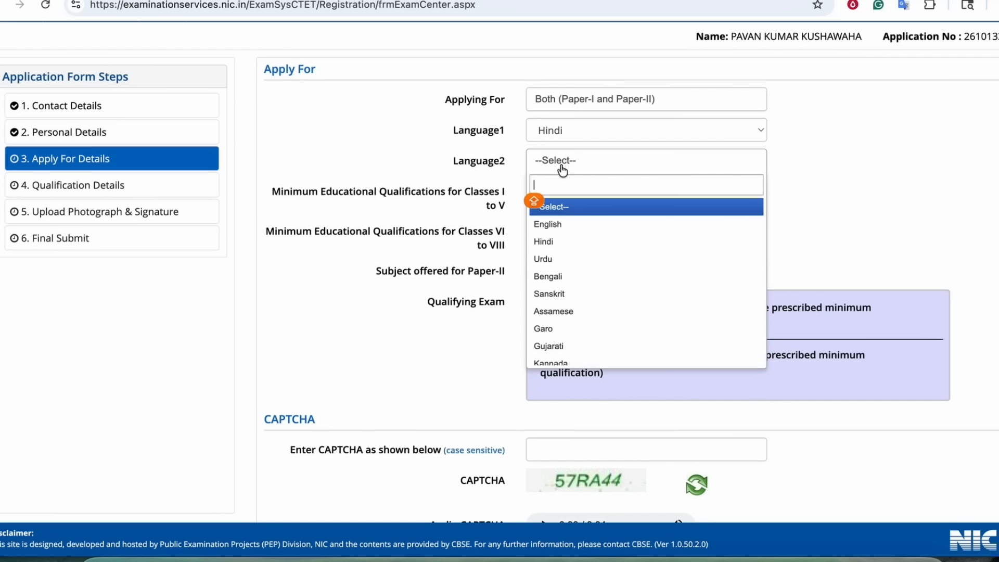
left_click(555, 294)
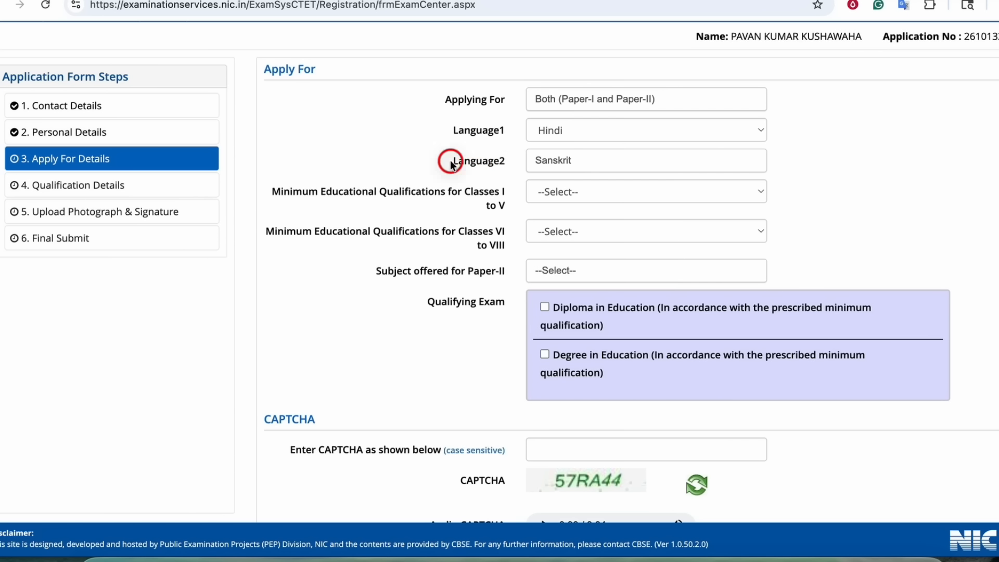
- Set the minimum educational qualification for Classes I to V to 1 in the combined-paper application
left_click(552, 192)
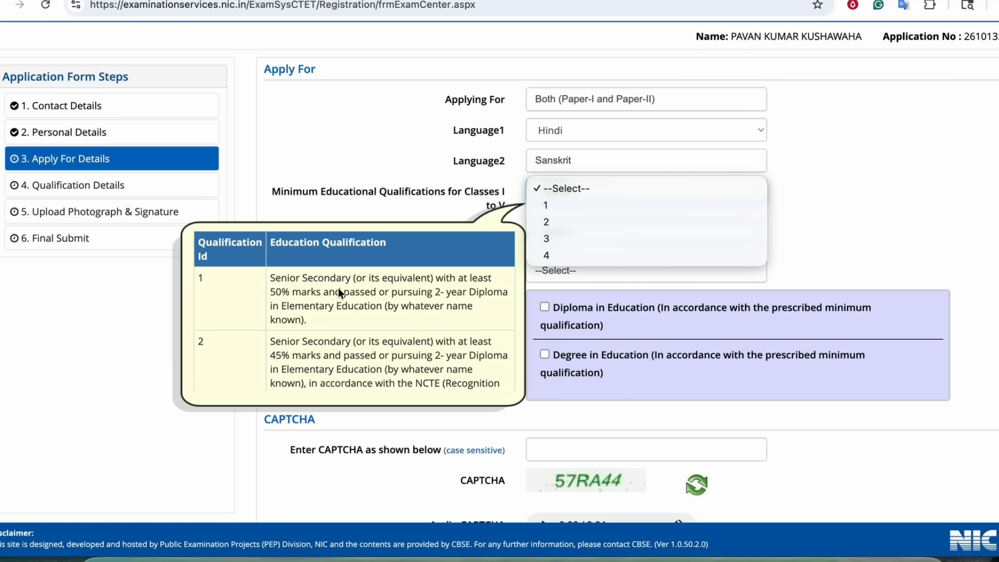
left_click(301, 279)
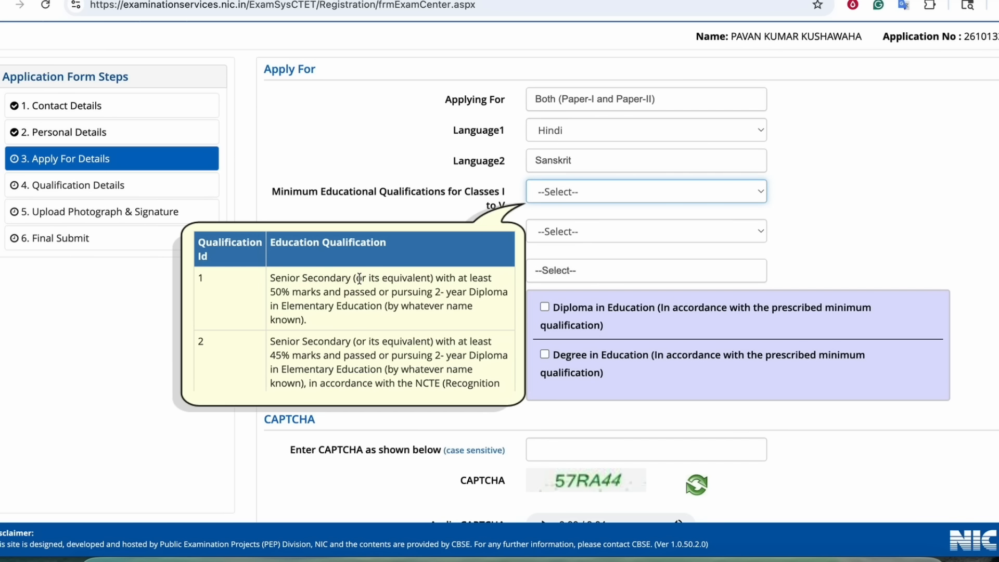
left_click(558, 199)
left_click(558, 205)
- Set the minimum educational qualification for Classes VI to VIII to 1 and check its description
scroll(555, 208, "down", 2)
left_click(555, 174)
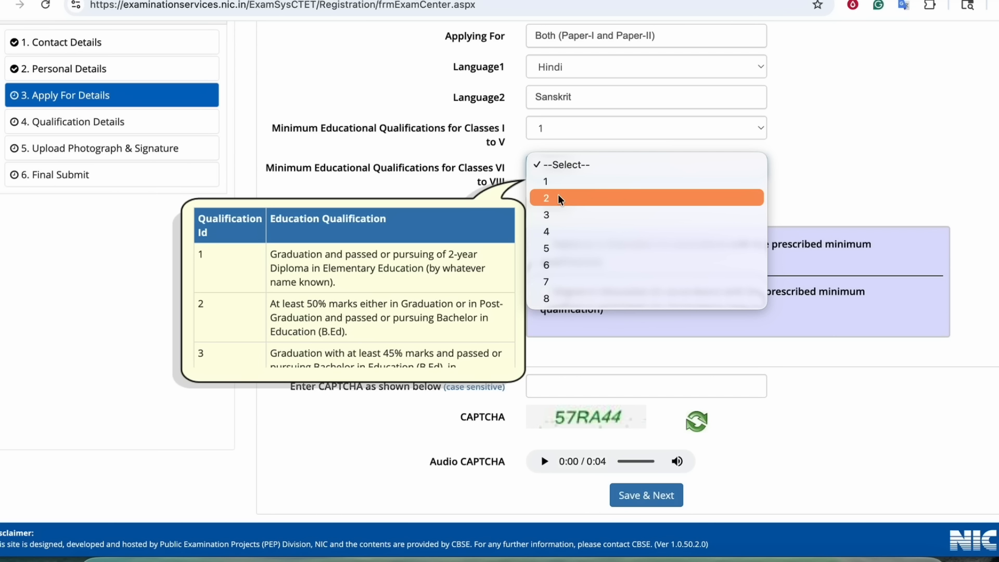
left_click(565, 183)
left_click(297, 255)
left_click(355, 256)
left_click_drag(298, 255, 427, 256)
left_click(427, 256)
left_click_drag(324, 273, 400, 272)
left_click(400, 271)
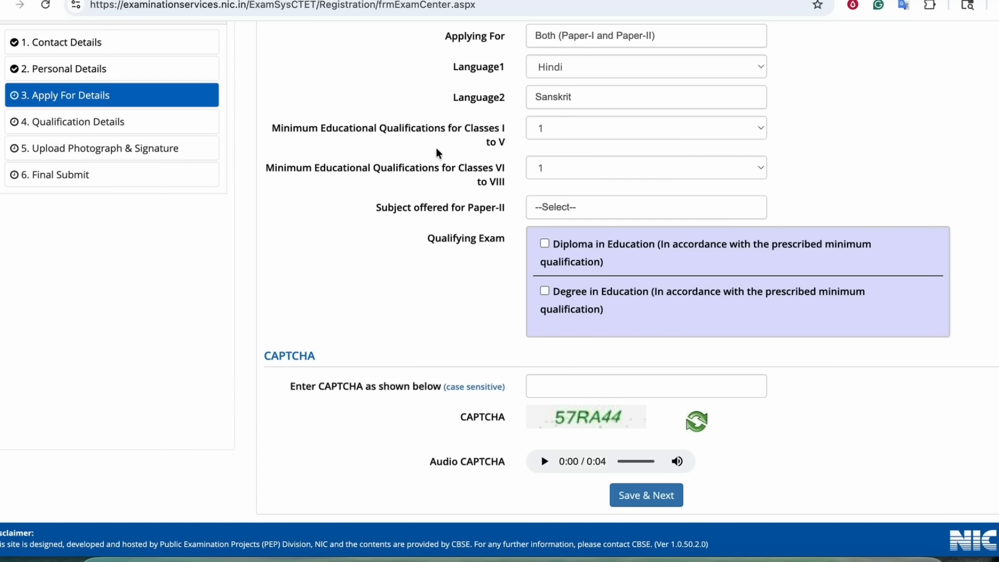
- Mark Diploma in Education as the qualifying exam and reselect qualification 1 for Classes I to V
scroll(498, 177, "up", 1)
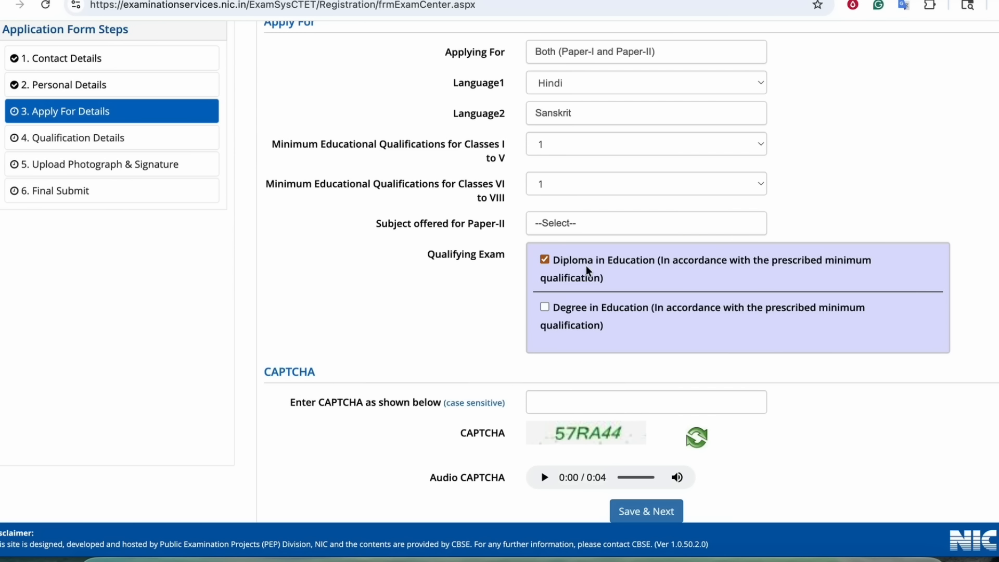
scroll(586, 265, "up", 1)
left_click(567, 171)
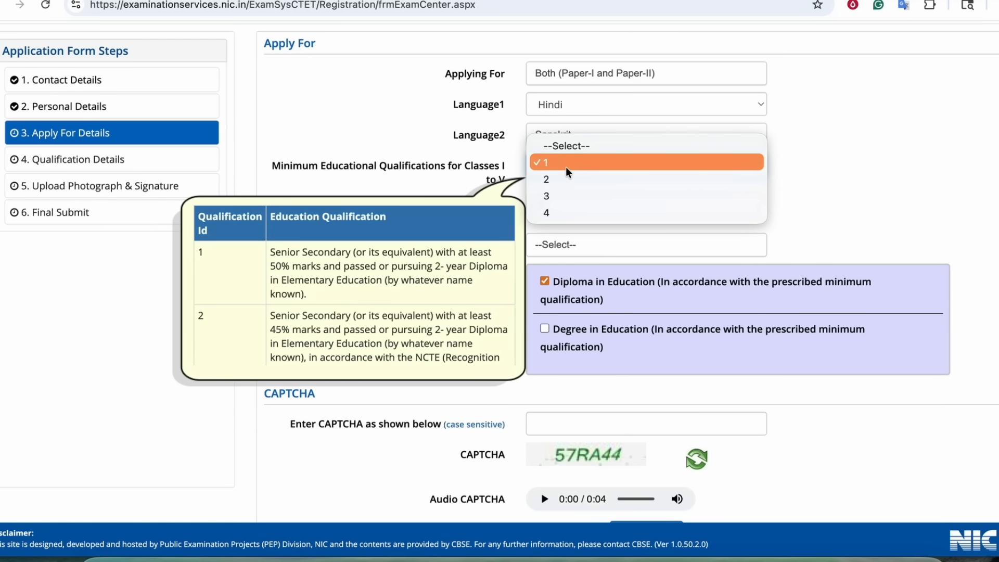
left_click(567, 166)
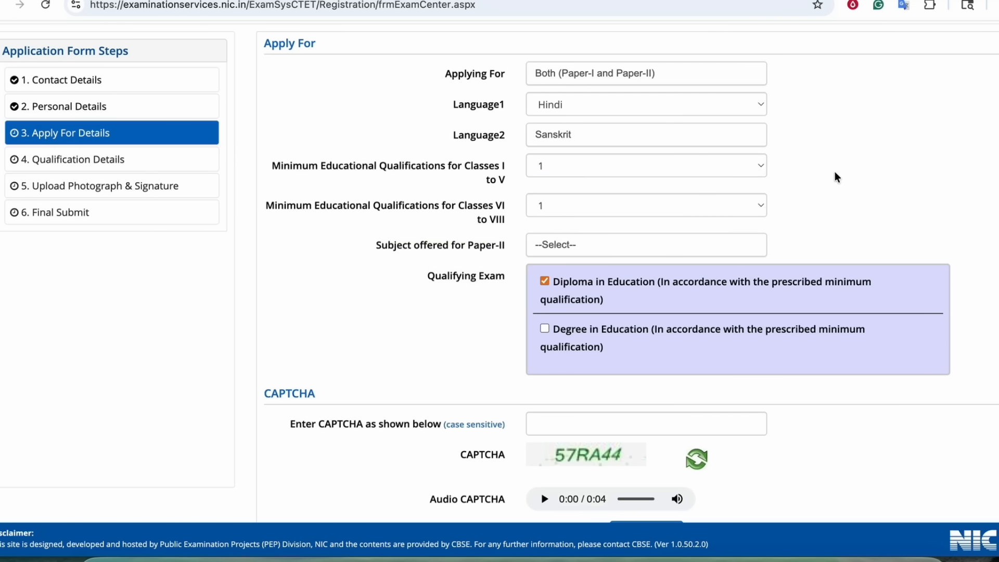
- Recheck the Classes I to V qualification descriptions against the marked Diploma in Education option
scroll(799, 206, "down", 1)
scroll(632, 263, "up", 1)
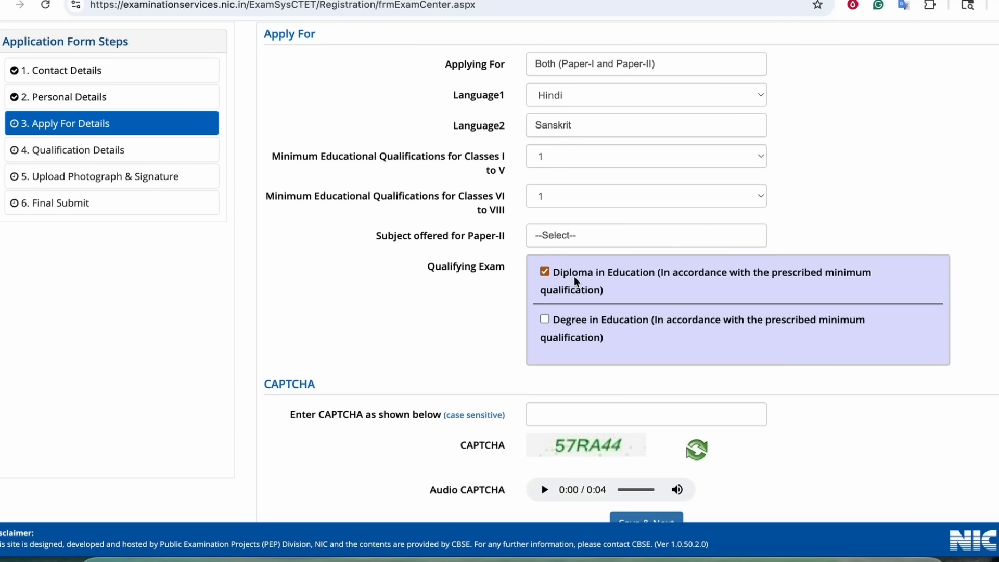
scroll(576, 281, "down", 1)
scroll(576, 276, "up", 1)
left_click(575, 163)
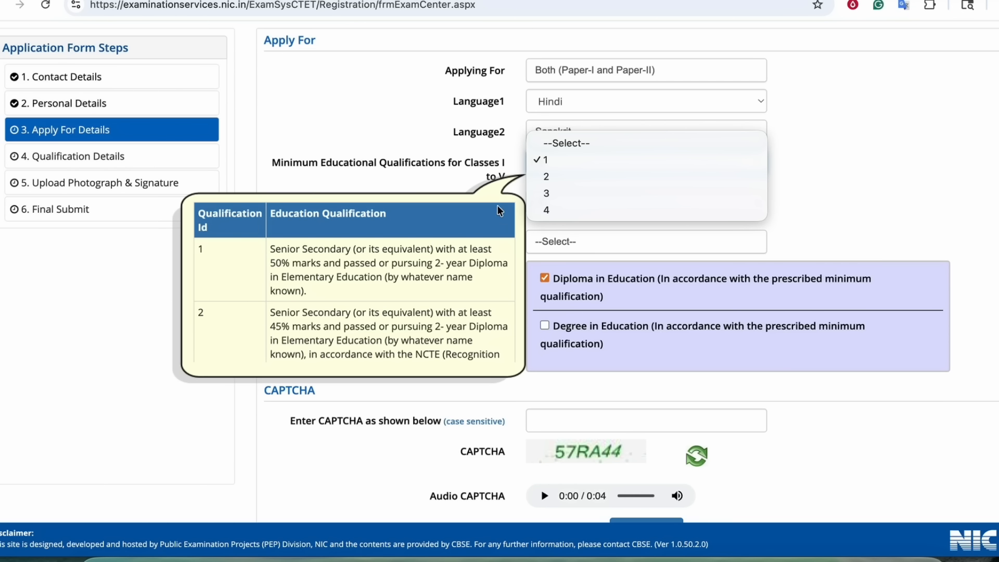
left_click(440, 237)
scroll(395, 289, "down", 3)
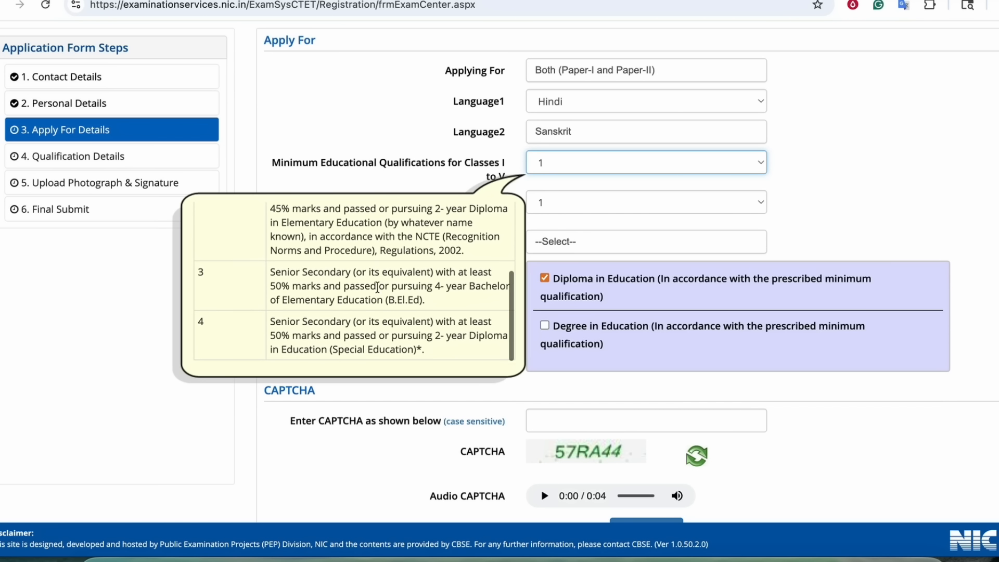
- Read the 4-year Bachelor of Elementary Education entry and set the Classes I to V minimum qualification to 3
left_click_drag(292, 286, 474, 287)
left_click(423, 284)
left_click(473, 287)
left_click(567, 167)
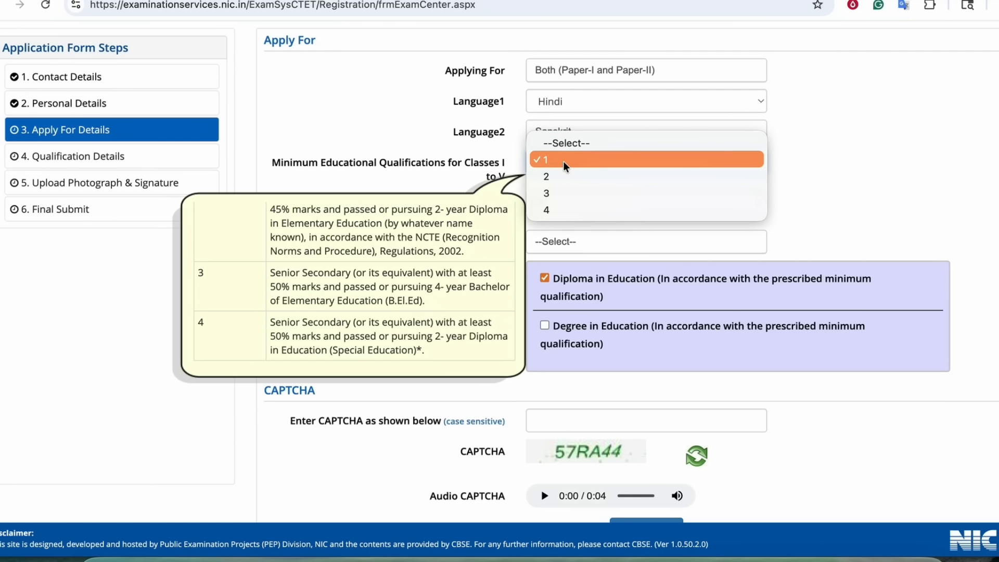
left_click(582, 192)
- Check the Classes VI to VIII qualification descriptions for the B.El.Ed entry and set that minimum qualification to 4
left_click(596, 201)
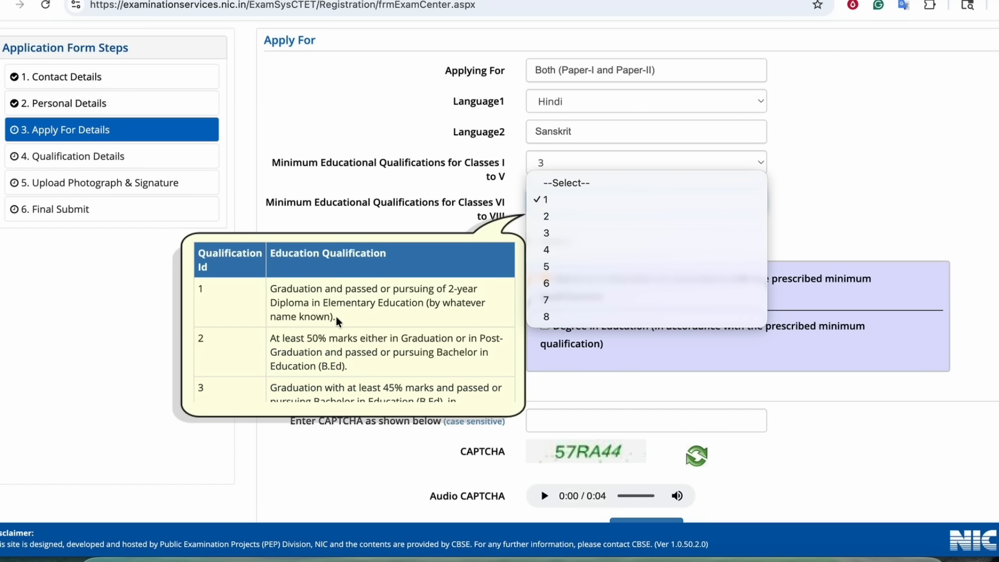
left_click(345, 339)
scroll(341, 349, "down", 6)
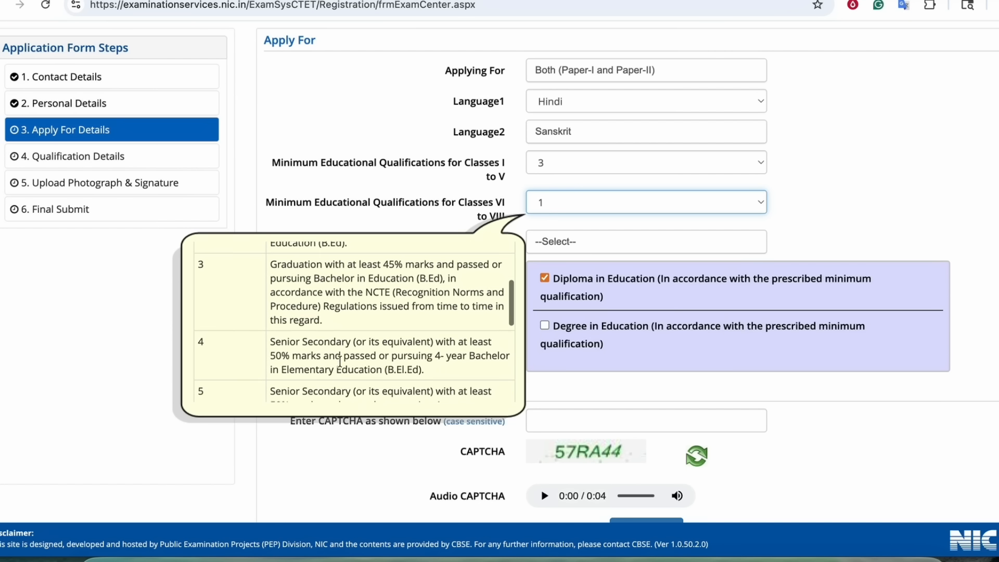
left_click(373, 317)
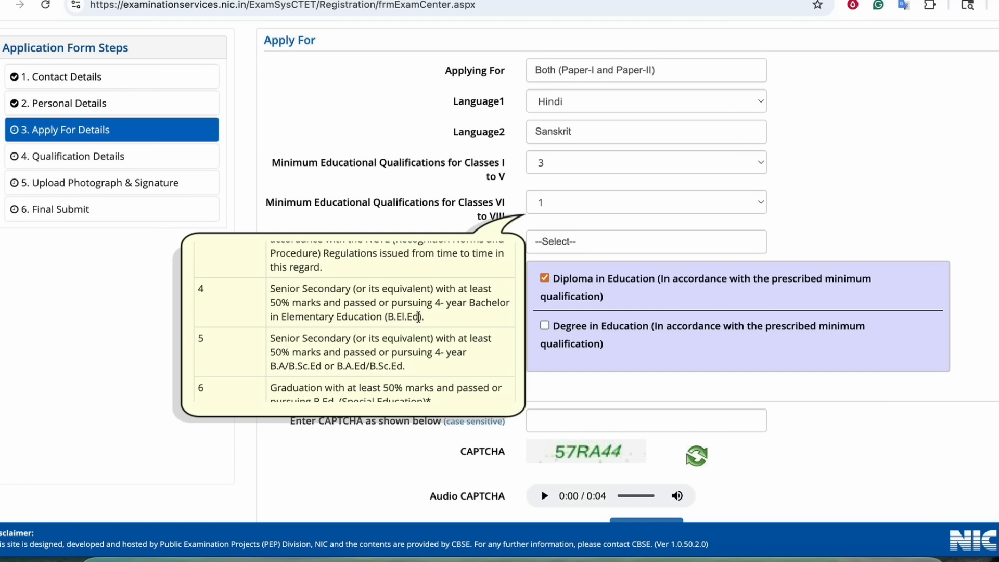
left_click(571, 213)
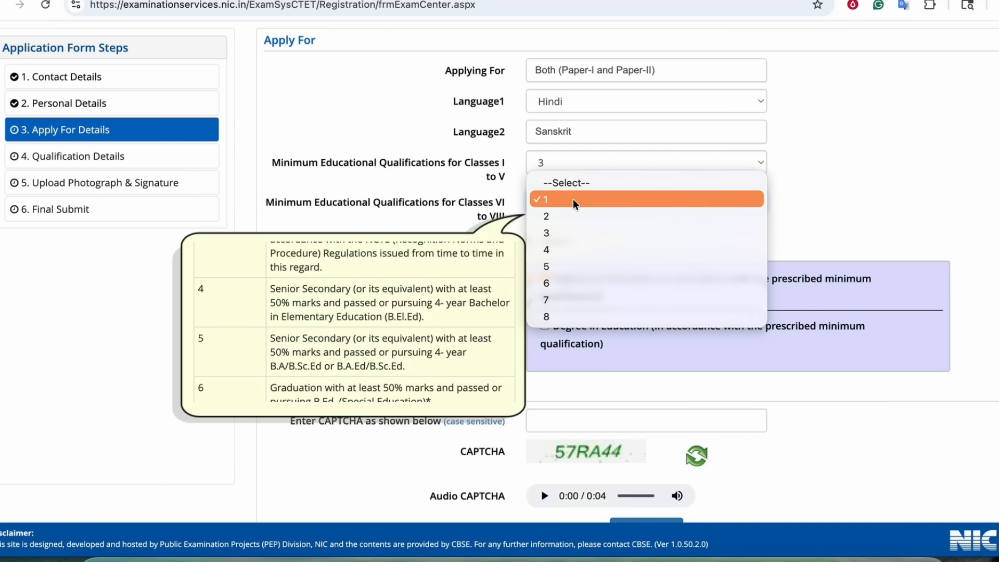
left_click(557, 248)
- Select Mathematics & Science as the Paper-II subject and leave only Degree in Education marked as the qualifying exam
scroll(627, 224, "down", 1)
left_click(602, 208)
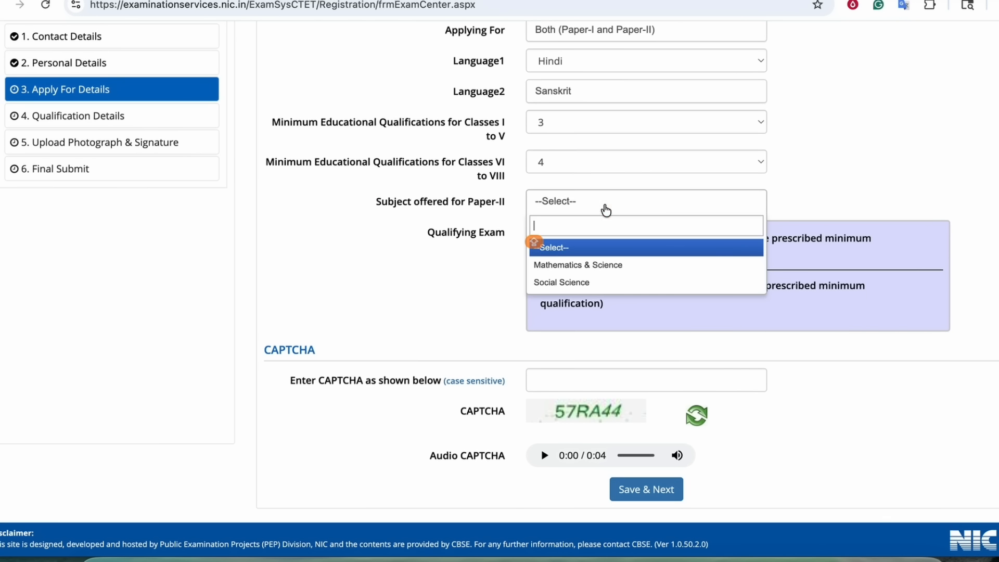
left_click(531, 267)
left_click(566, 287)
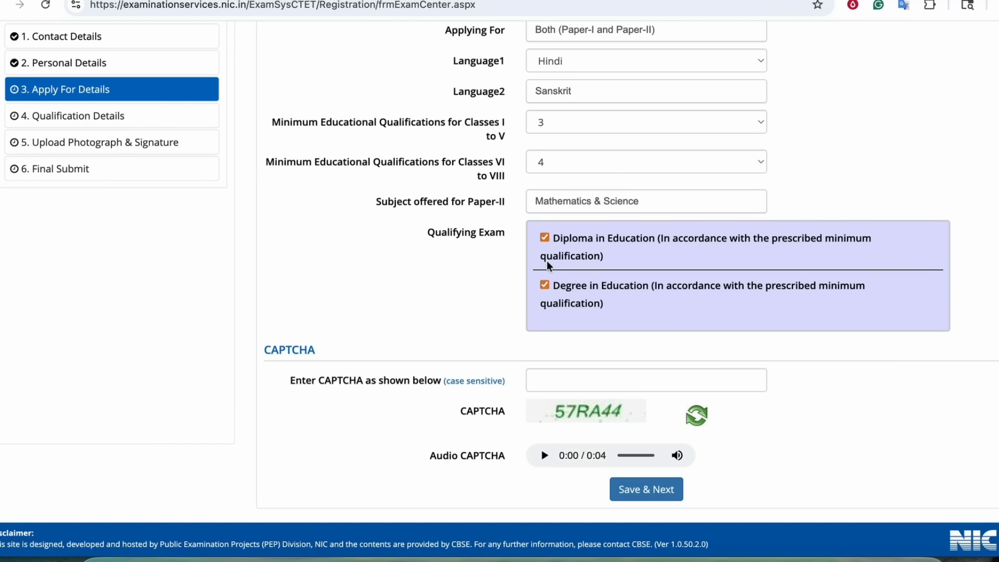
left_click(545, 237)
- Reread the Classes VI to VIII qualification descriptions, focusing on the 4-year course requirement of qualification 4
left_click(566, 158)
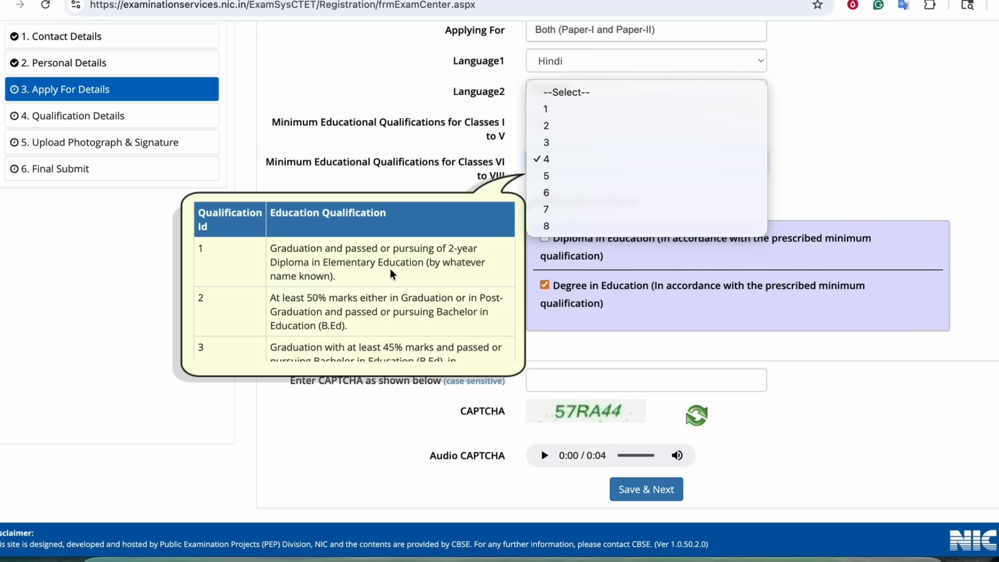
left_click(380, 288)
scroll(380, 288, "down", 6)
scroll(380, 289, "up", 2)
left_click(436, 263)
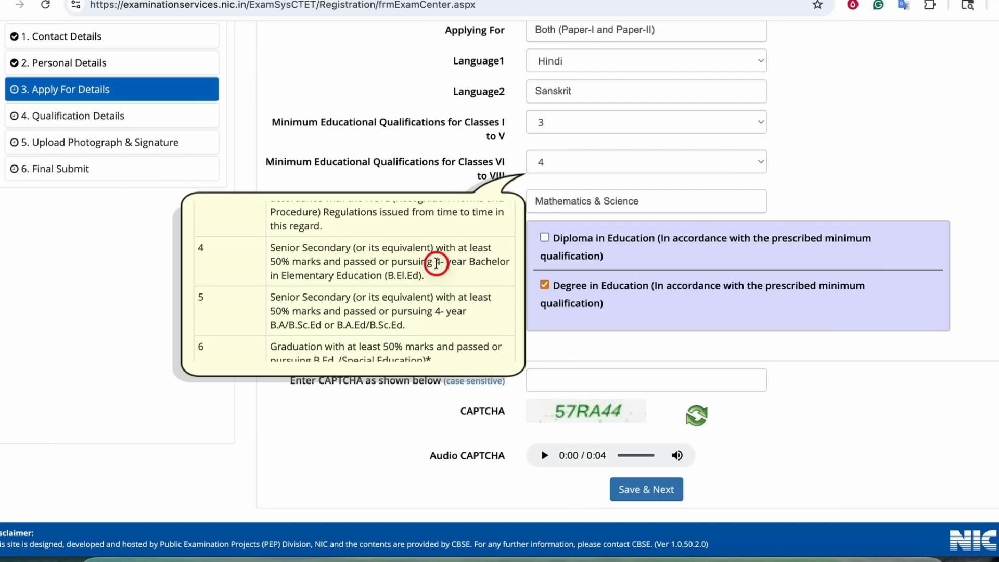
left_click_drag(437, 262, 466, 267)
left_click(294, 280)
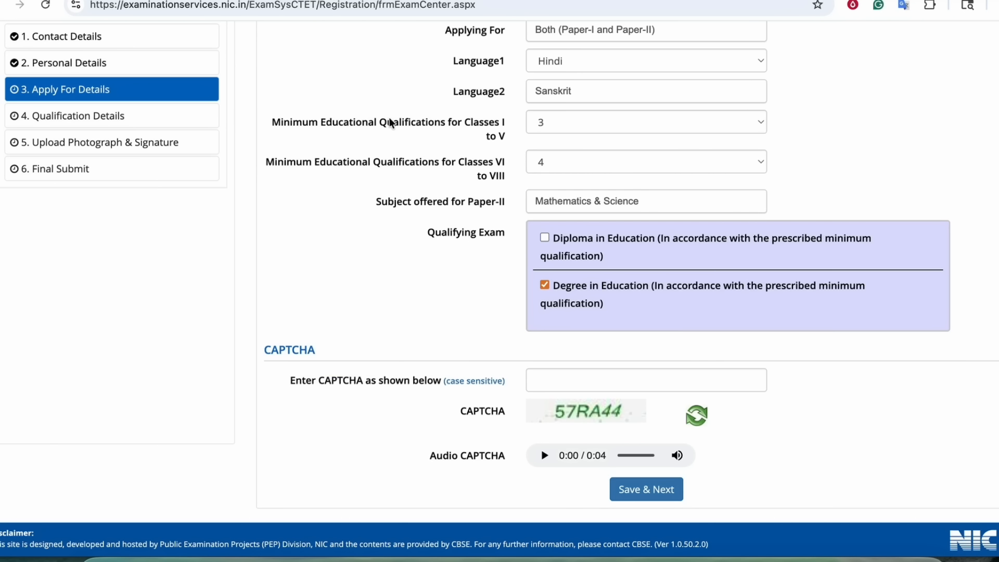
- Review the combined-paper selections and change the application to Paper-II (Class VI-VIII)
scroll(389, 117, "up", 2)
scroll(404, 186, "up", 3)
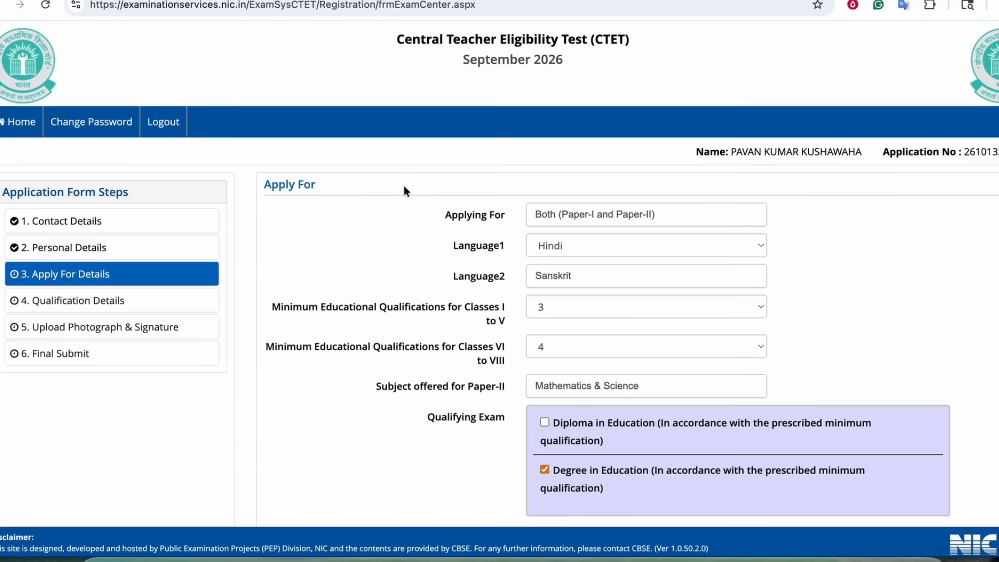
scroll(404, 187, "down", 3)
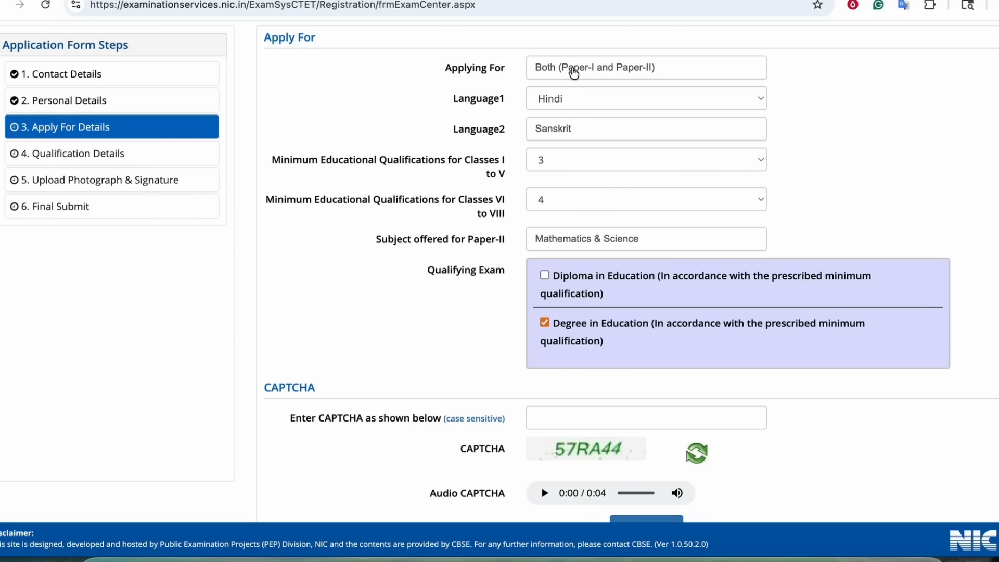
left_click(573, 72)
left_click(566, 154)
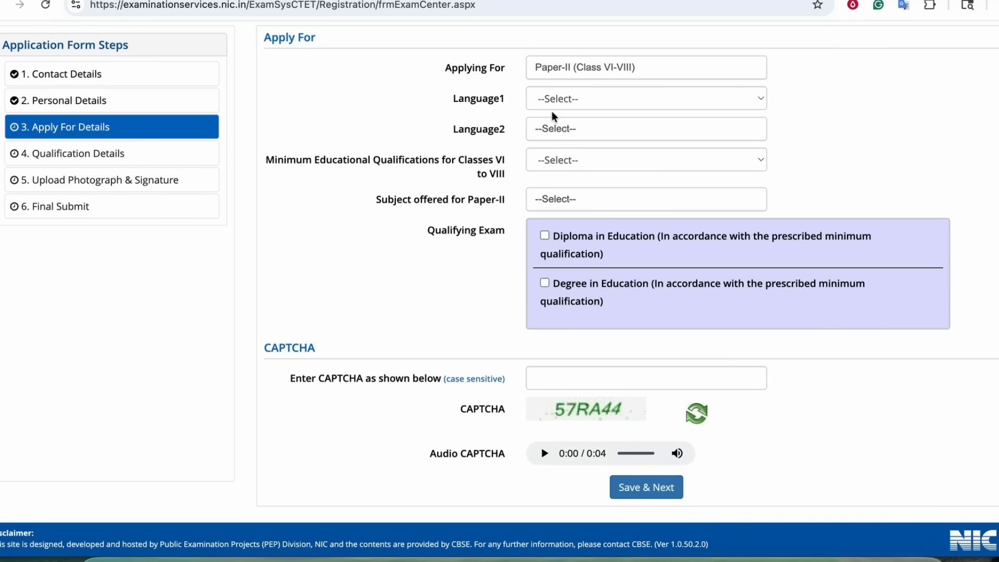
- Look through the language, minimum educational qualification and subject options offered for Paper-II without choosing any
left_click(559, 99)
left_click(484, 164)
scroll(484, 164, "down", 1)
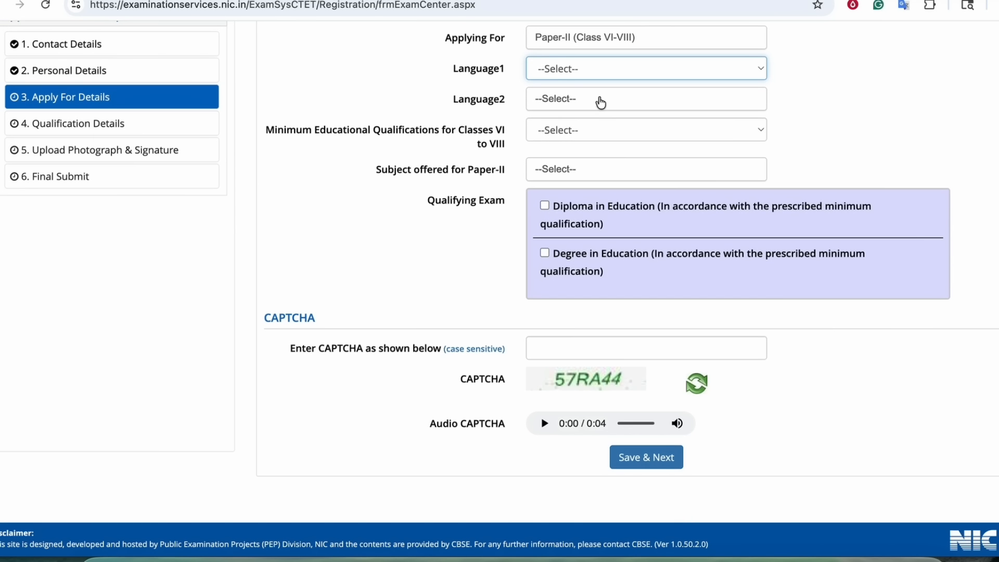
left_click(576, 136)
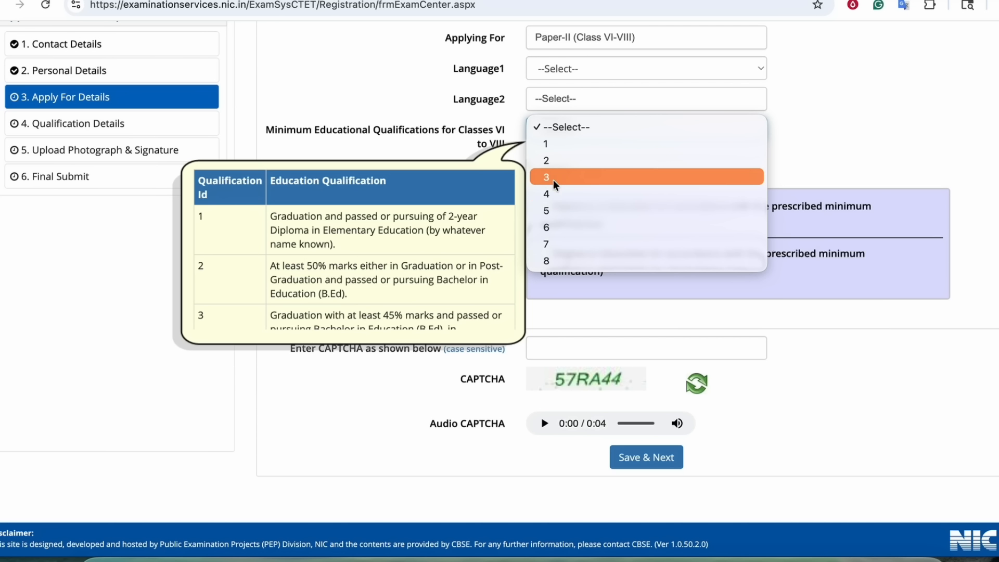
left_click(473, 146)
scroll(473, 143, "down", 1)
left_click(635, 134)
left_click(886, 112)
left_click(694, 165)
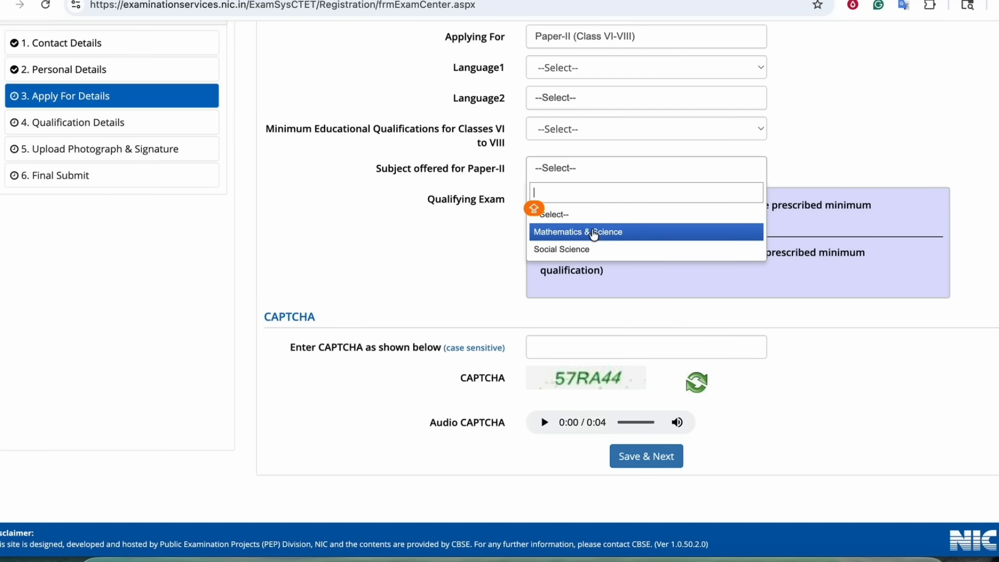
left_click(429, 248)
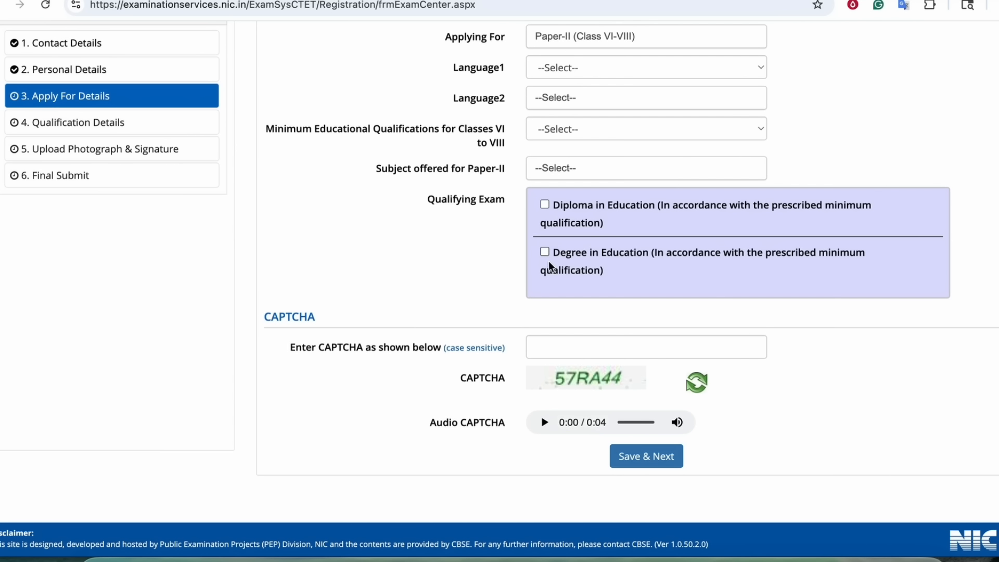
- Mark Degree in Education as the qualifying exam and save the Apply For details to continue to Qualification Details
left_click(532, 344)
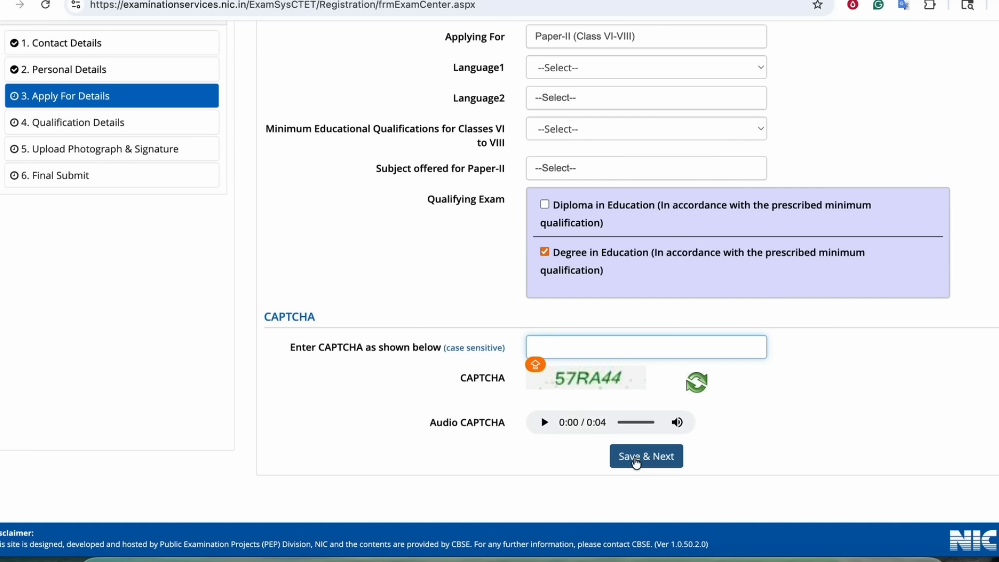
left_click(636, 458)
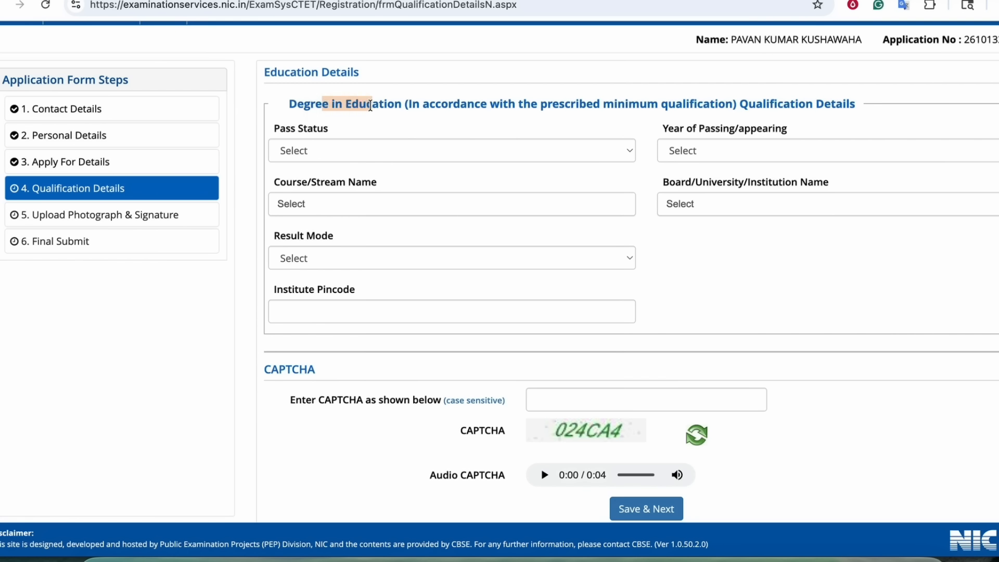
- Examine the Degree in Education section heading and the available pass status options on the qualification details form
left_click(364, 121)
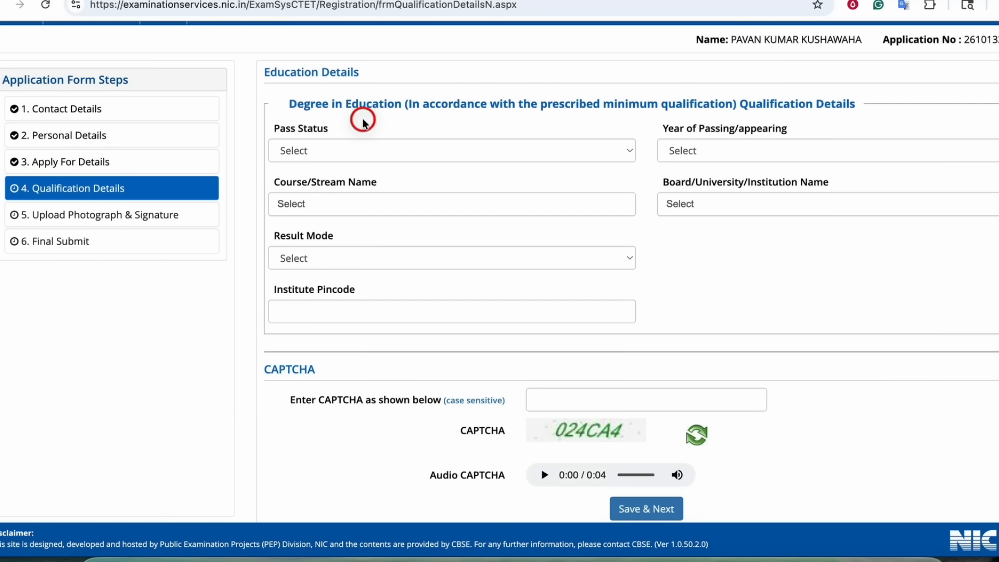
left_click_drag(315, 105, 373, 103)
left_click(372, 103)
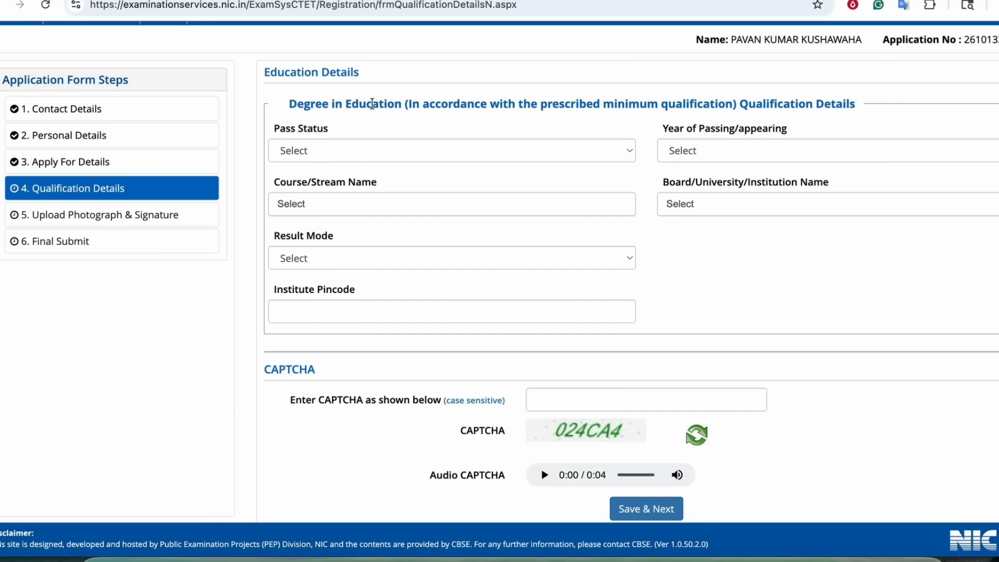
left_click(392, 147)
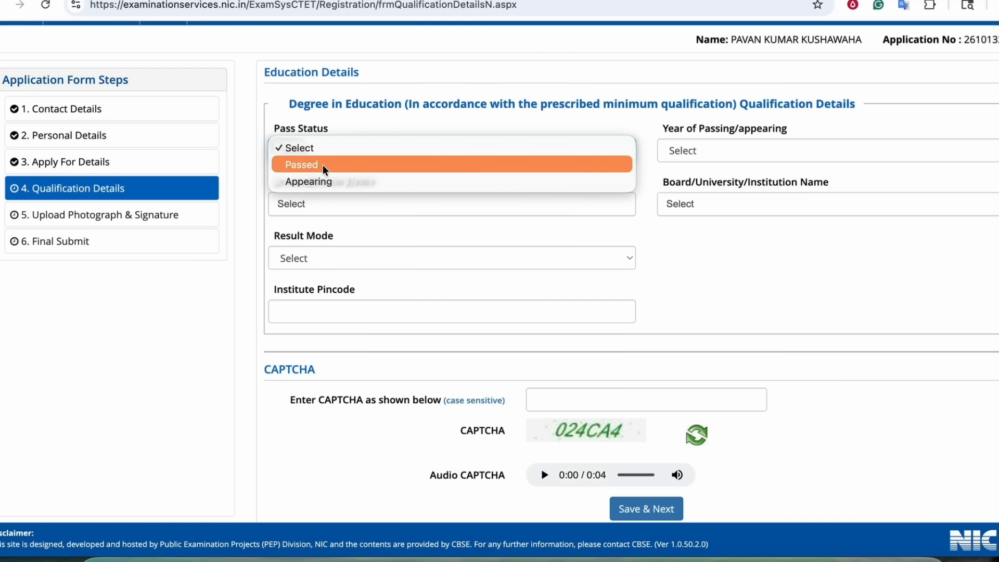
left_click(333, 108)
left_click_drag(332, 108, 377, 107)
left_click(360, 108)
left_click_drag(314, 105, 380, 102)
left_click(363, 105)
left_click(380, 102)
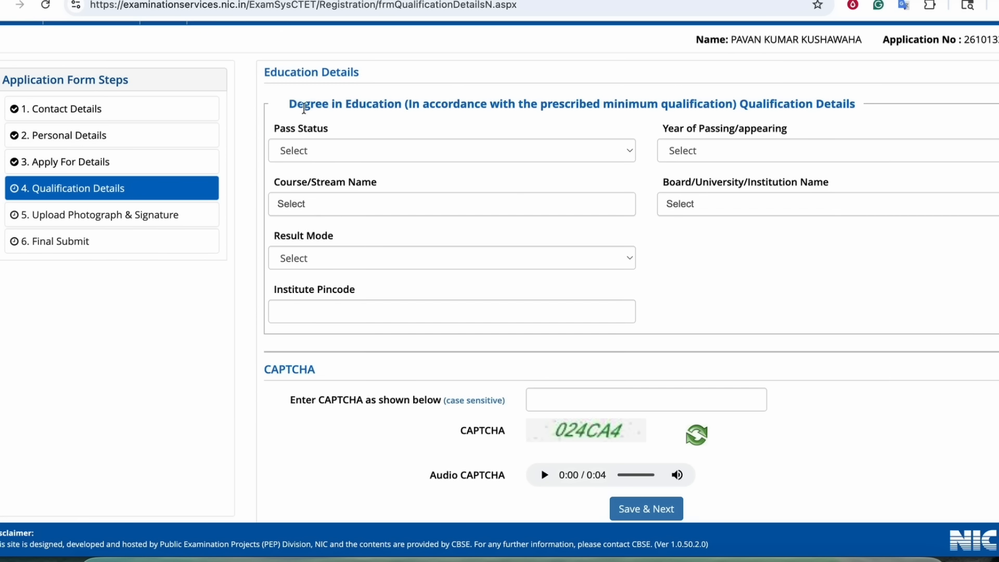
left_click_drag(291, 103, 367, 106)
left_click(367, 107)
left_click_drag(290, 105, 375, 105)
left_click(375, 105)
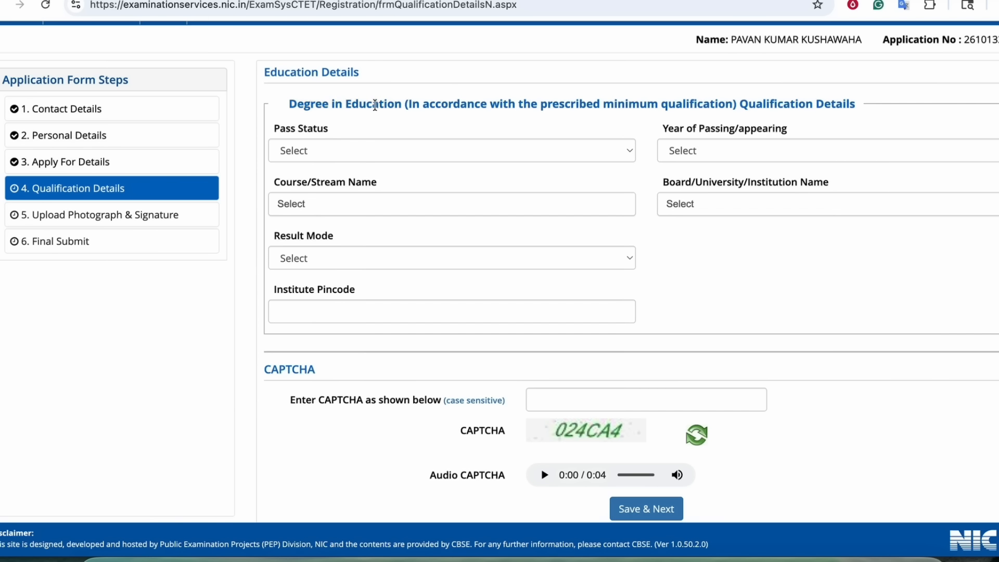
- Set the degree's pass status to Passed, year of passing to 2026 and course to Education/Elementry Education etc
left_click(357, 152)
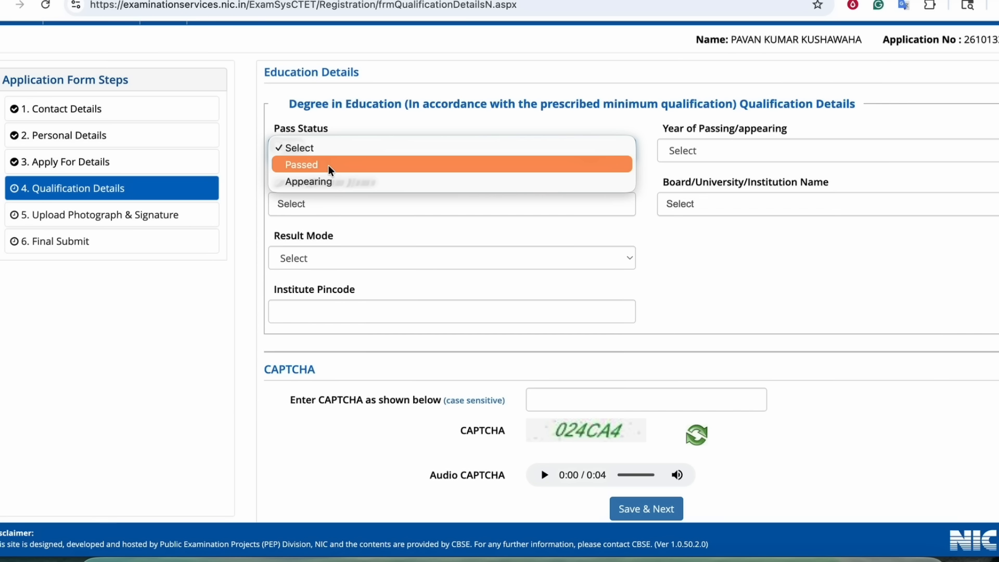
left_click(328, 166)
left_click(739, 151)
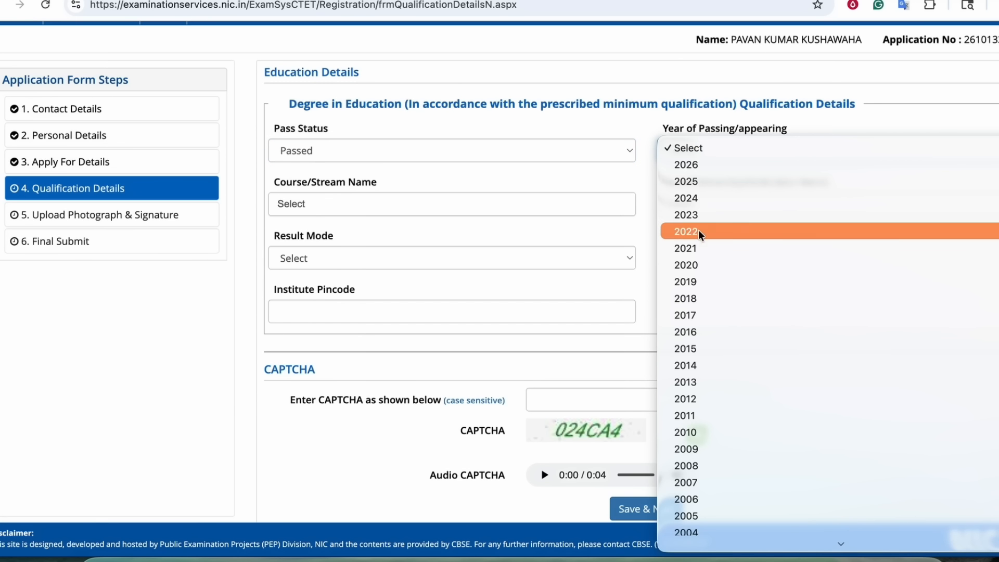
left_click(695, 165)
left_click(373, 205)
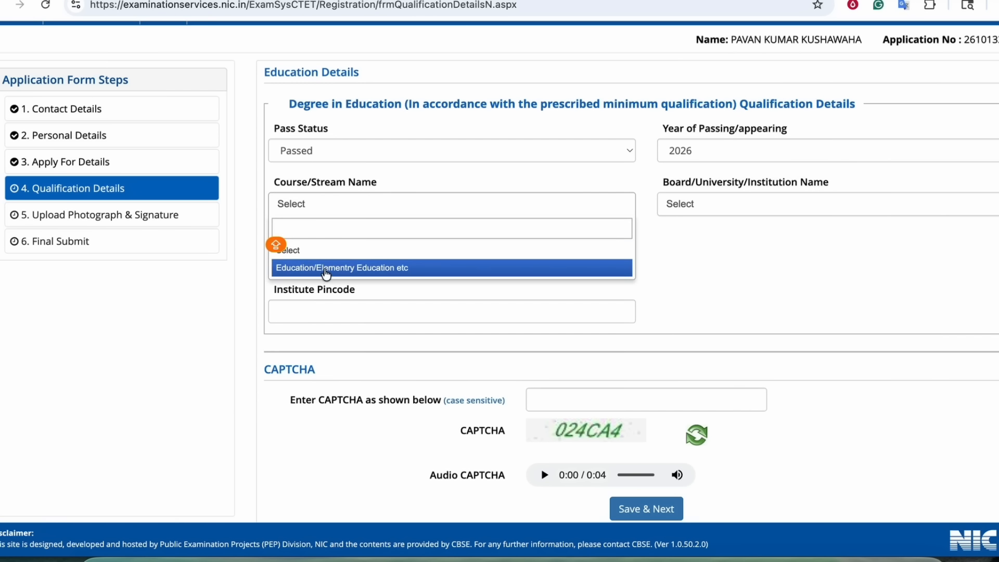
left_click(326, 271)
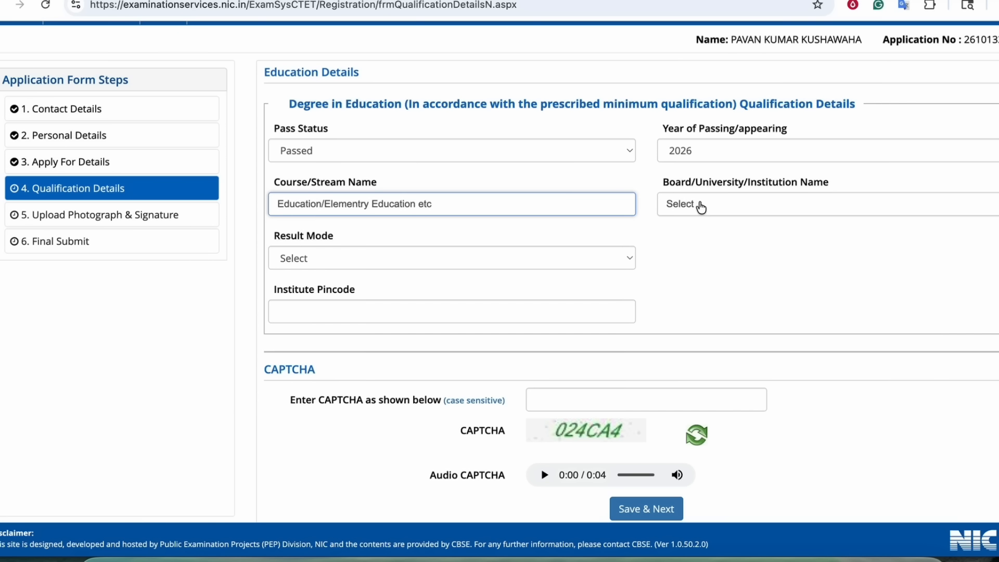
- Browse the list of boards, universities and institutions offered for the Degree in Education
left_click(704, 206)
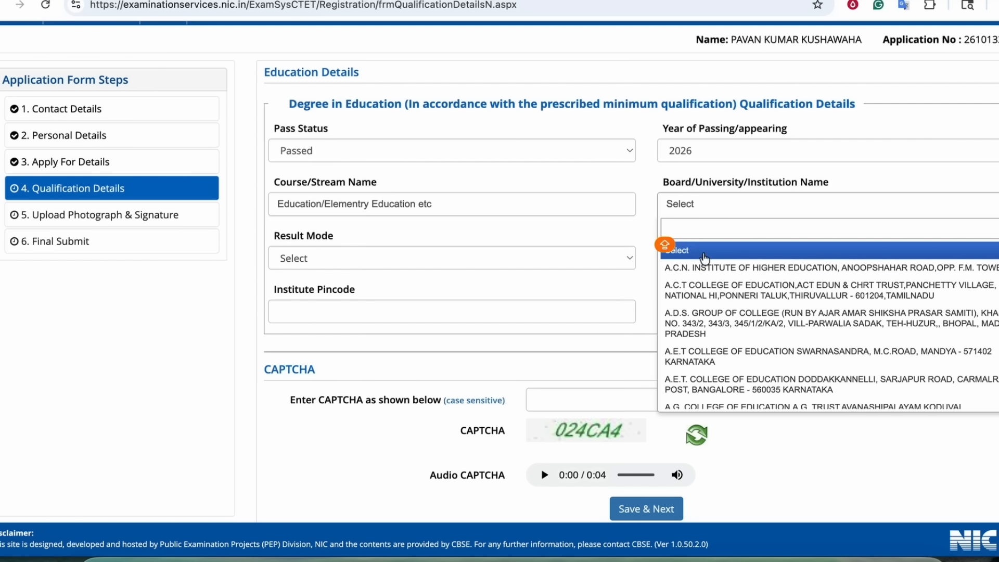
left_click(696, 183)
left_click(690, 205)
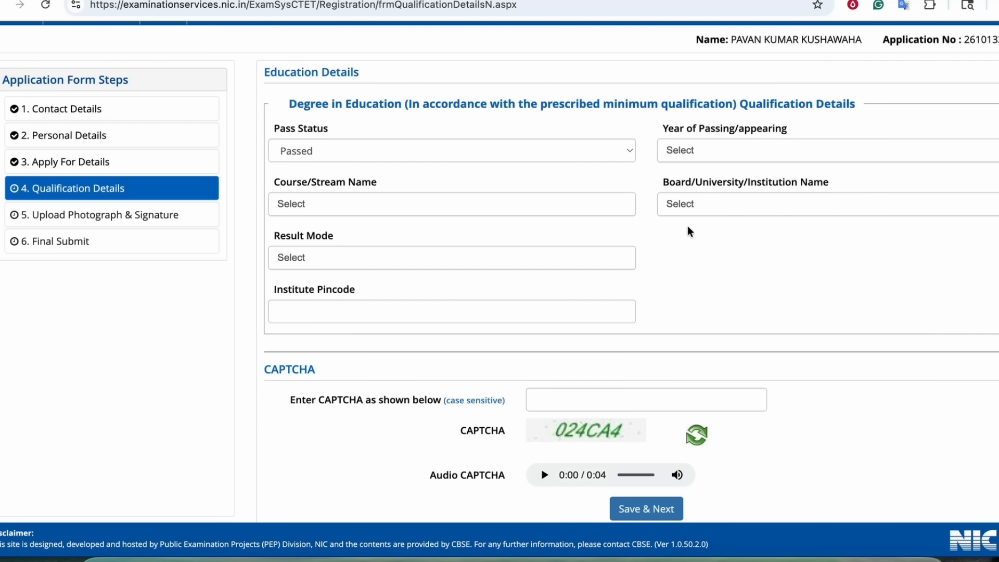
left_click(689, 211)
scroll(706, 319, "down", 15)
scroll(706, 319, "down", 15)
scroll(707, 302, "up", 10)
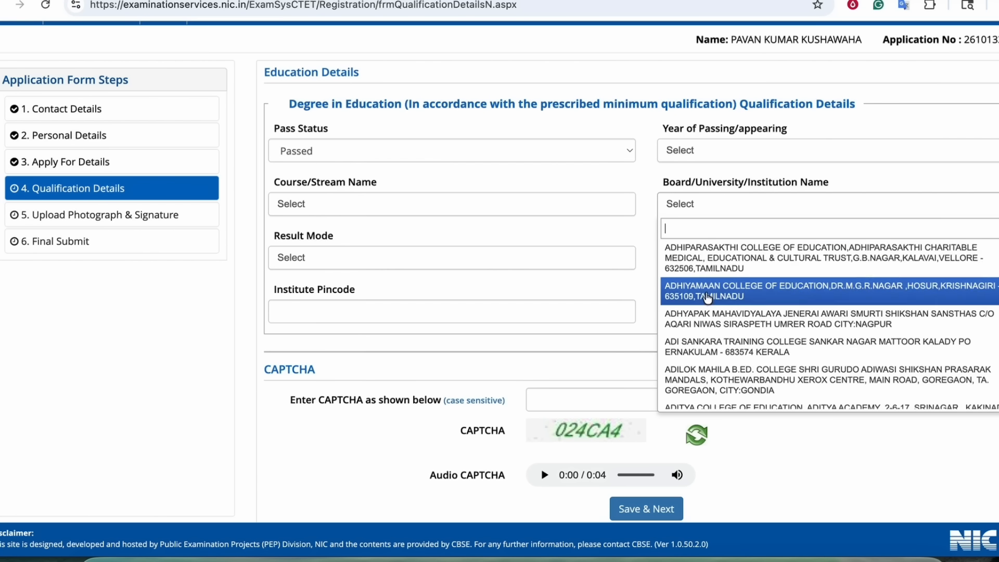
- Search the Degree in Education board, university and institution list for DERI, and clear the search text
type("DERIK")
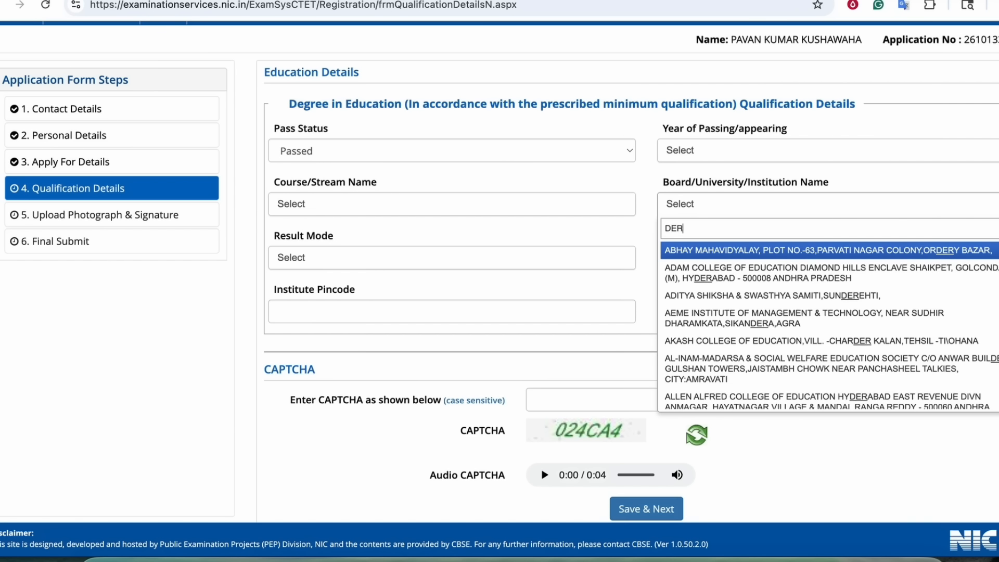
key("BackSpace")
type("O")
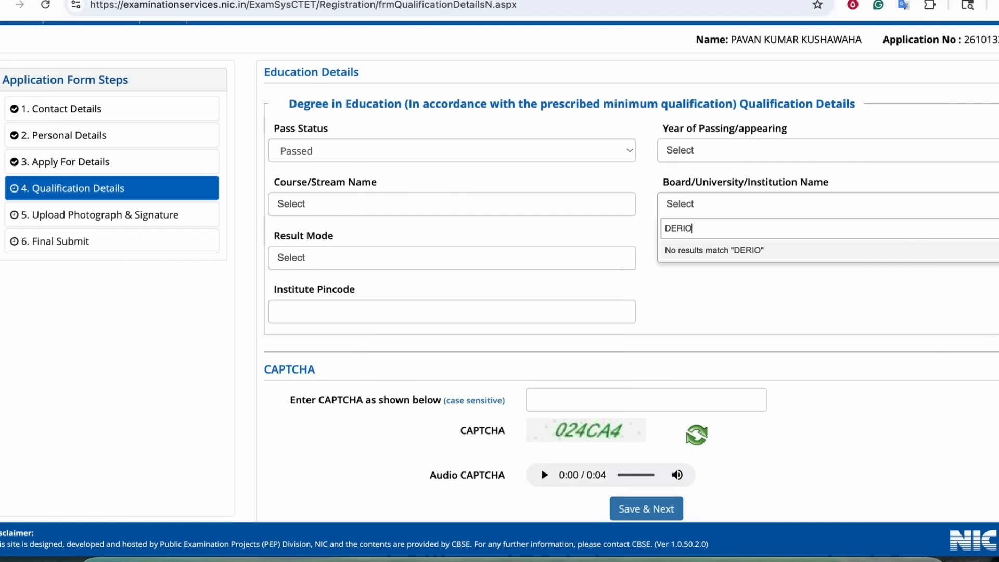
key("BackSpace")
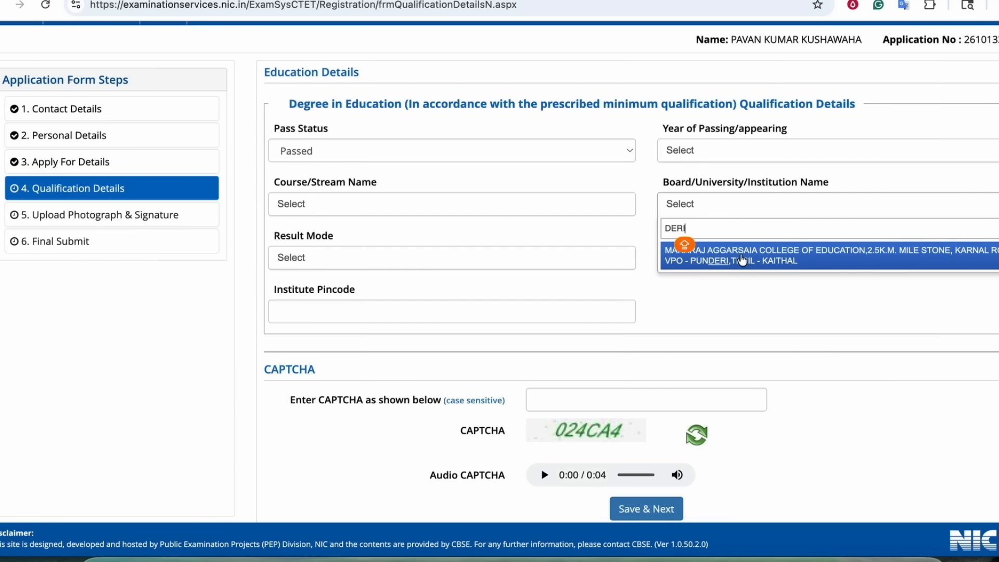
key("BackSpace")
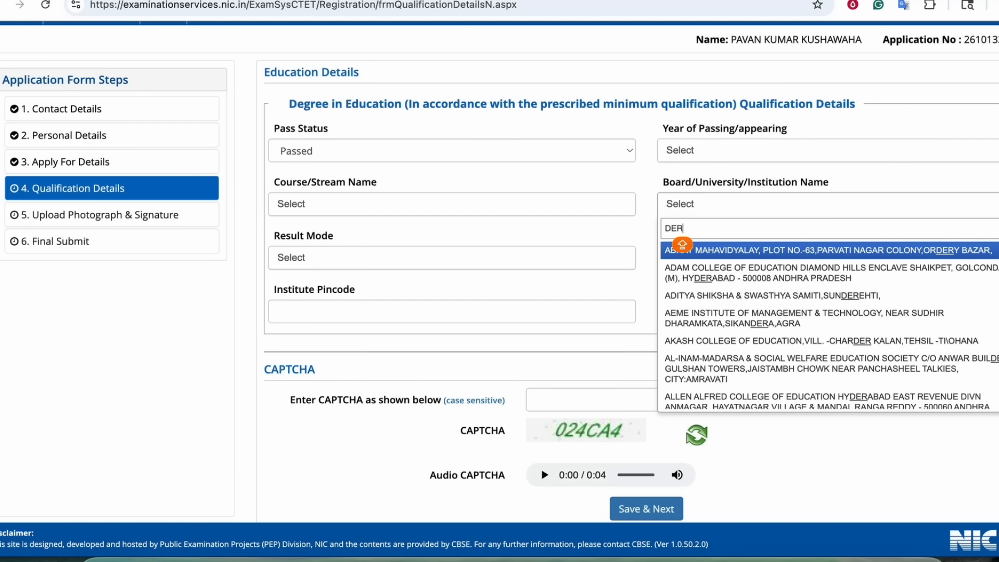
key("BackSpace")
key("BackSpace")
key("BackSpace")
- Find and choose OTHERS as the Degree in Education's board/university/institution and activate the Board/University (In Case Other) field
type("OTHER")
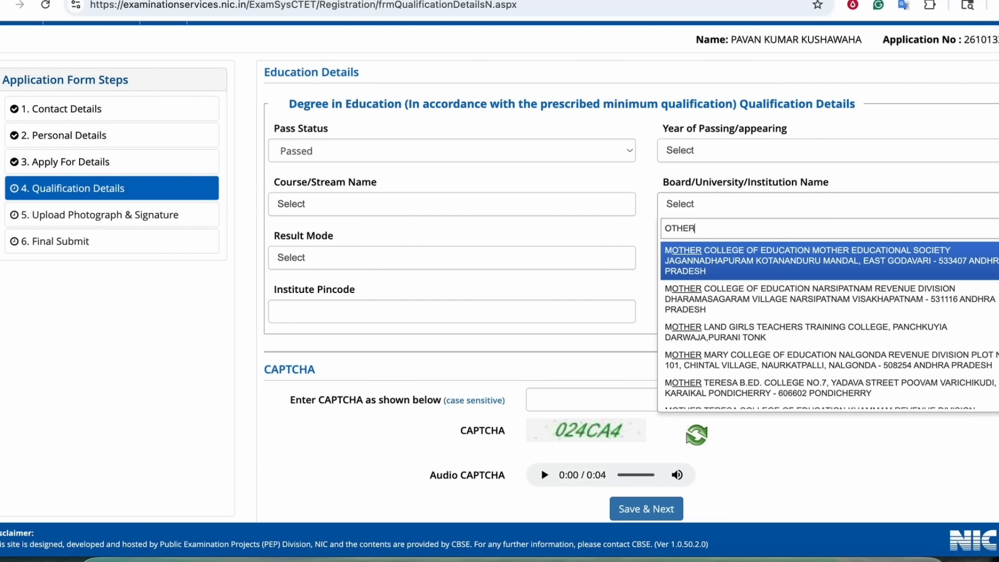
scroll(687, 333, "down", 5)
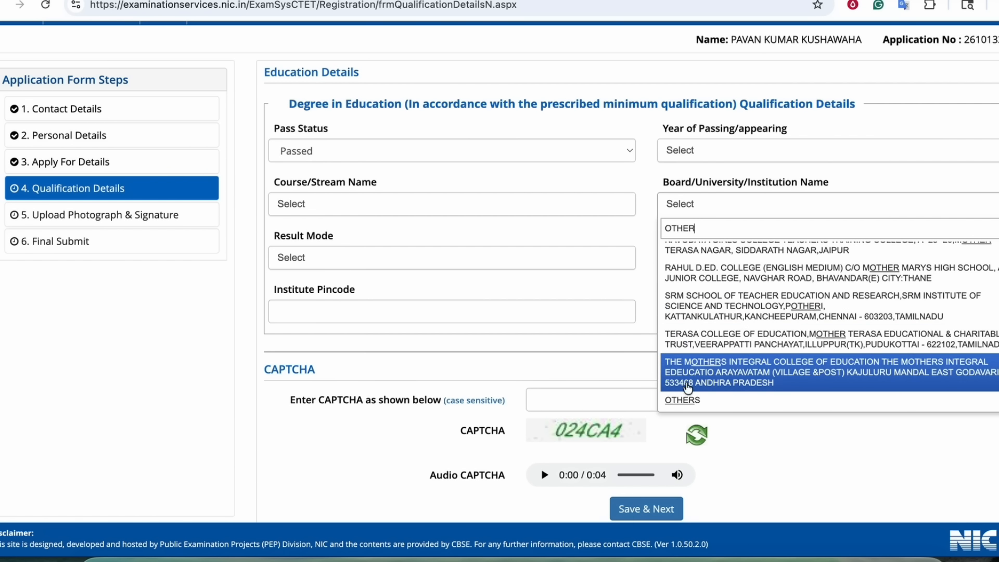
left_click(684, 402)
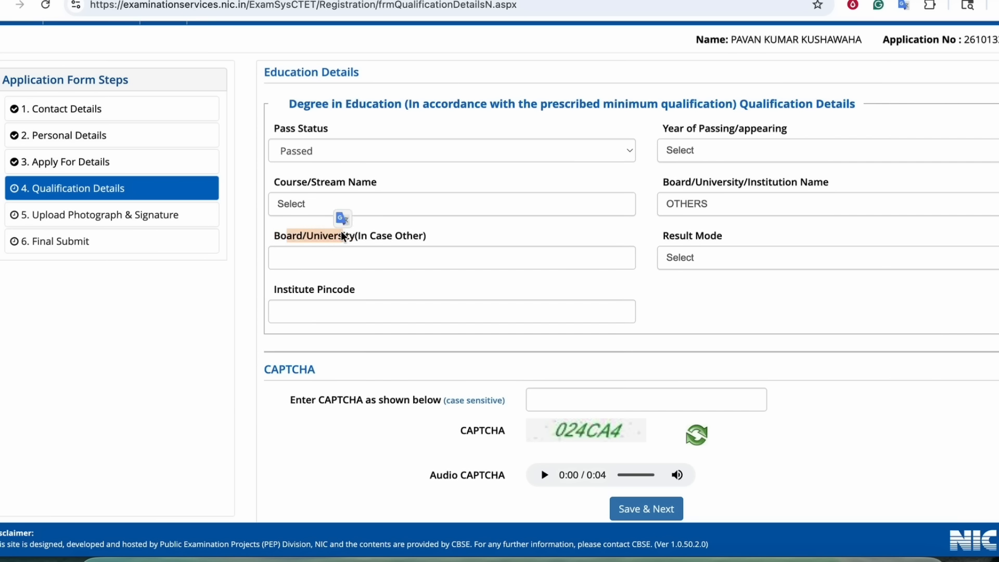
left_click(308, 259)
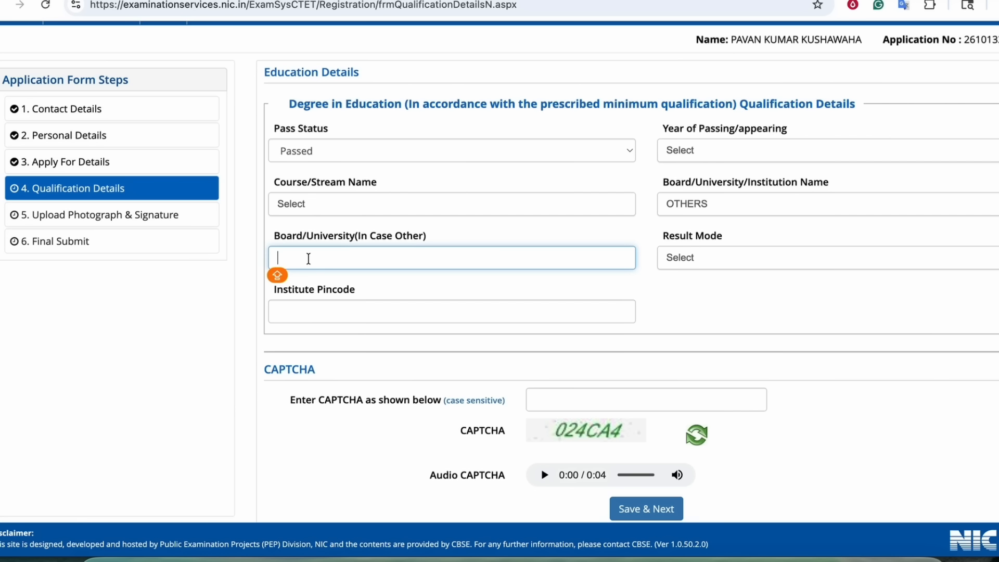
- Set the degree's result mode to Percentage and go through the Total Marks, Obtained Marks and Marks(%) fields
left_click(739, 262)
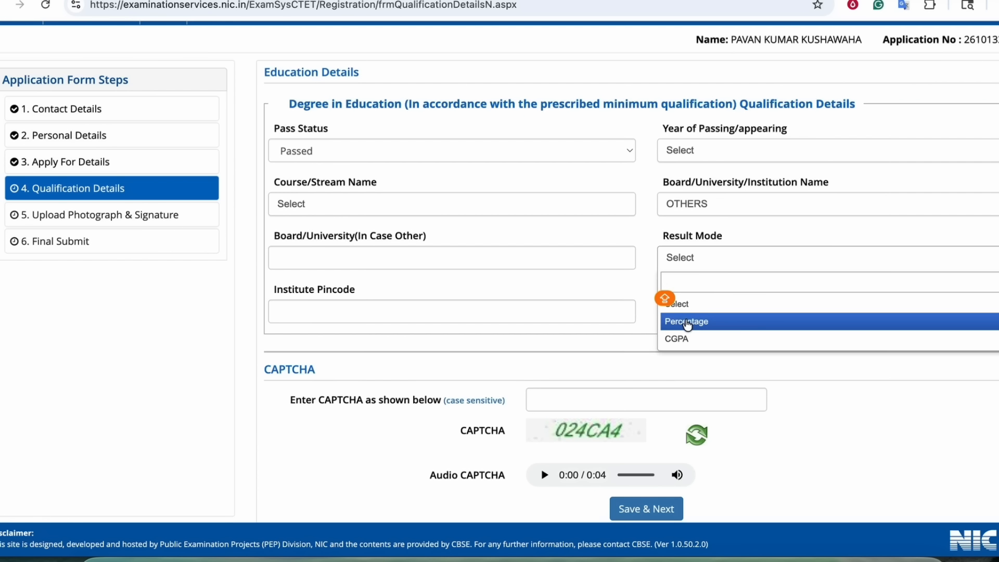
left_click(687, 323)
scroll(688, 324, "down", 2)
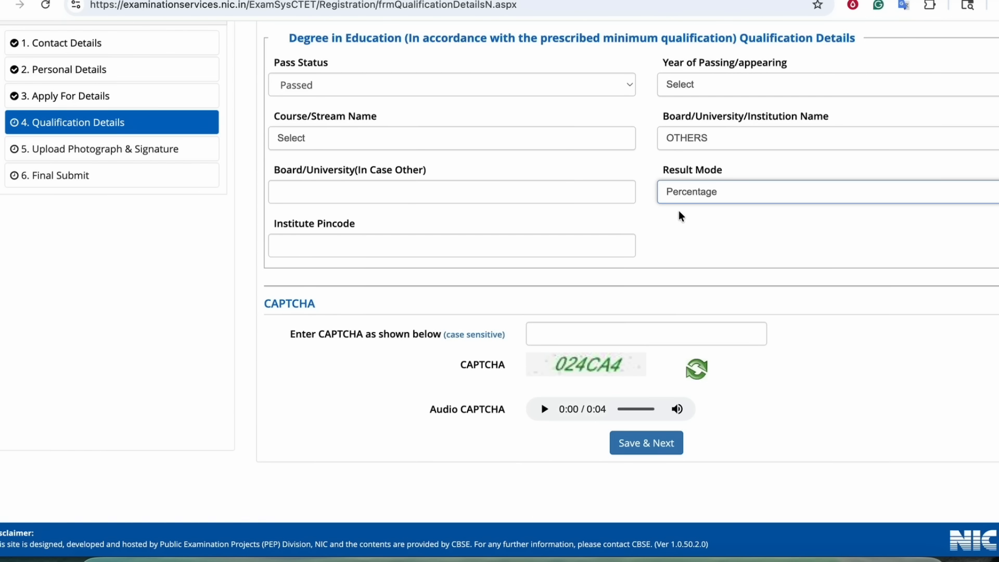
left_click(309, 310)
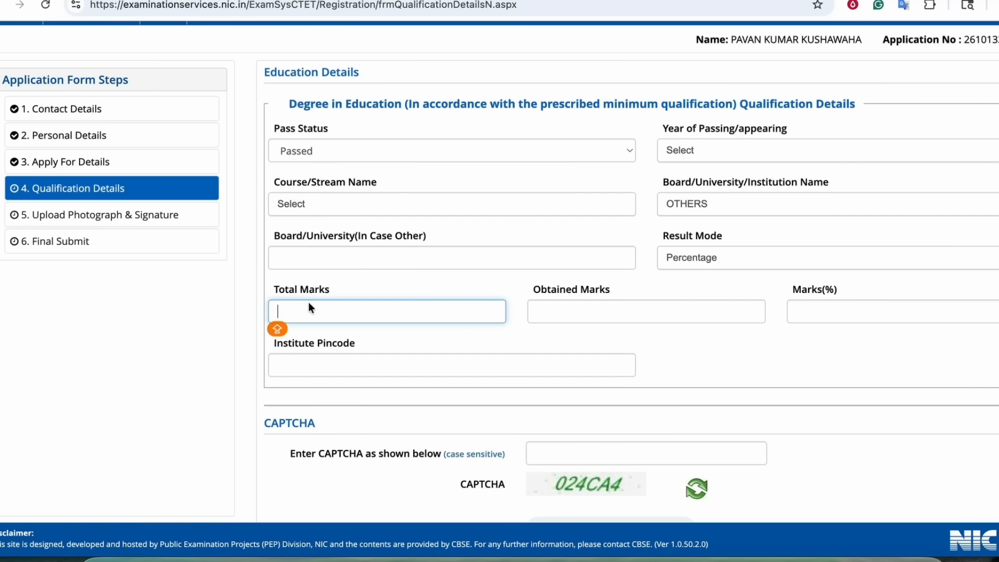
left_click(589, 318)
left_click(817, 309)
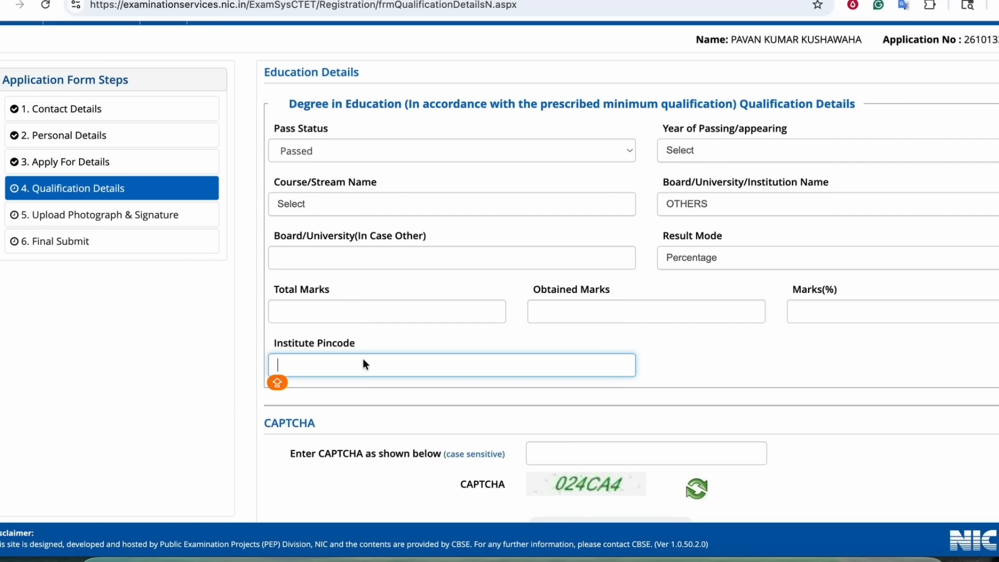
- Examine the Institute Pincode field in the Degree in Education details
mouse_move(274, 342)
left_mouse_down()
mouse_move(357, 343)
mouse_move(270, 344)
left_mouse_up()
left_click(312, 364)
left_click(353, 344)
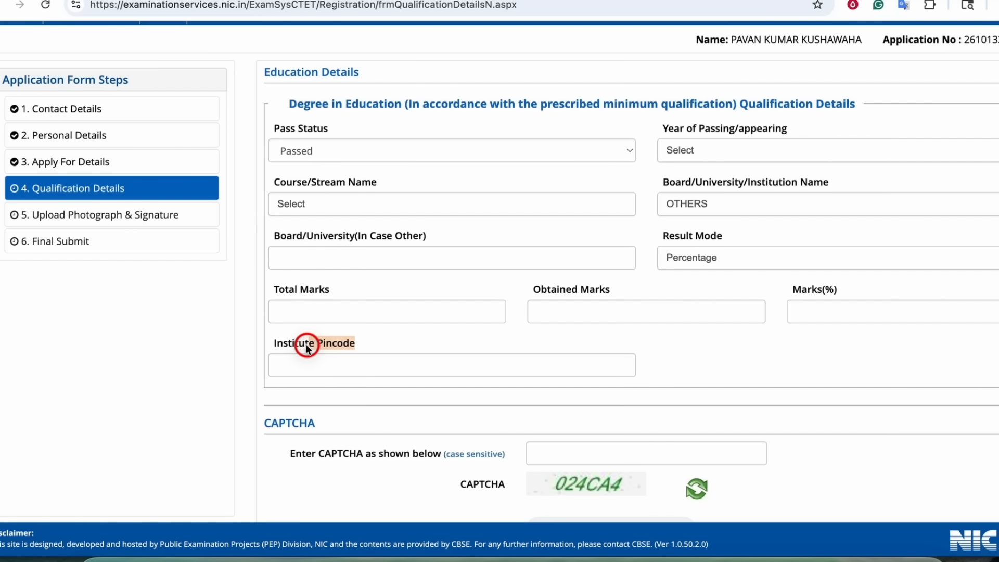
left_click(280, 365)
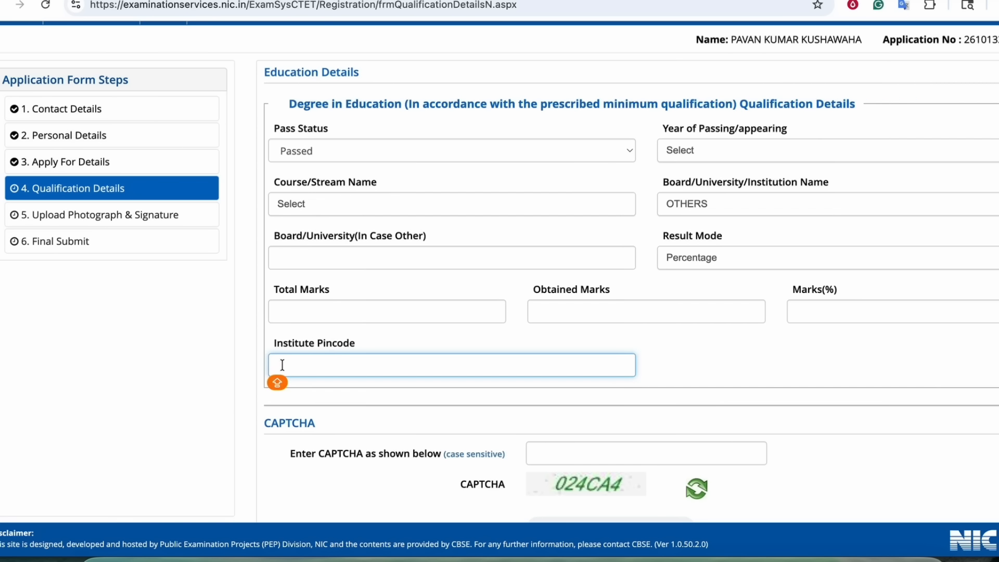
scroll(410, 321, "up", 1)
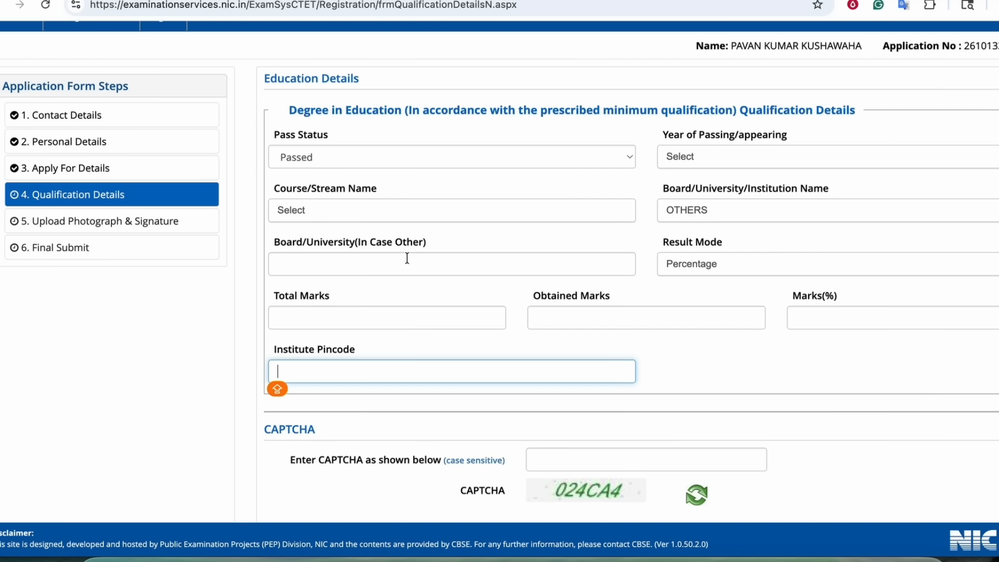
- Set the degree's pass status to Appearing and check which years of passing/appearing are offered
left_click(354, 159)
left_click(313, 171)
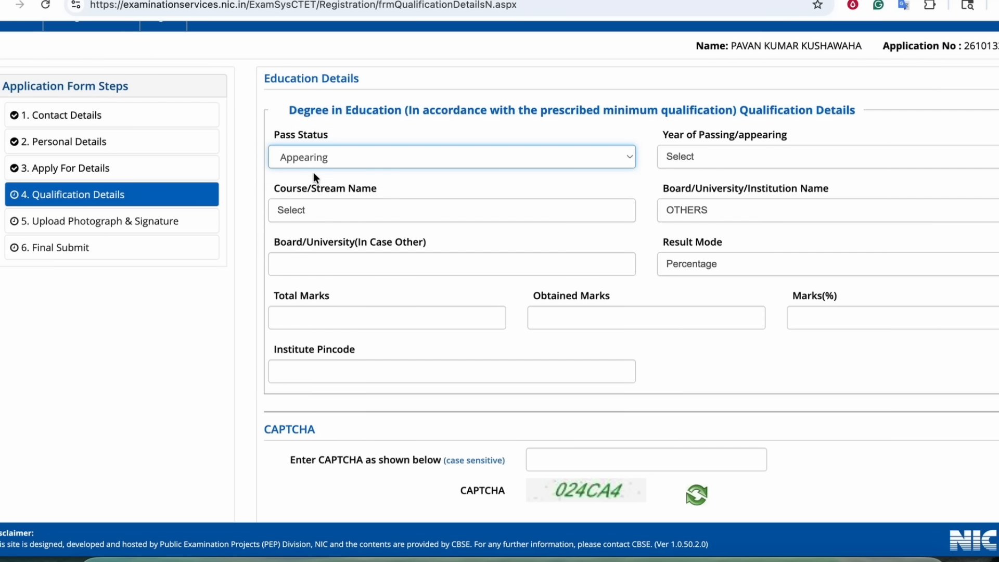
left_click(694, 158)
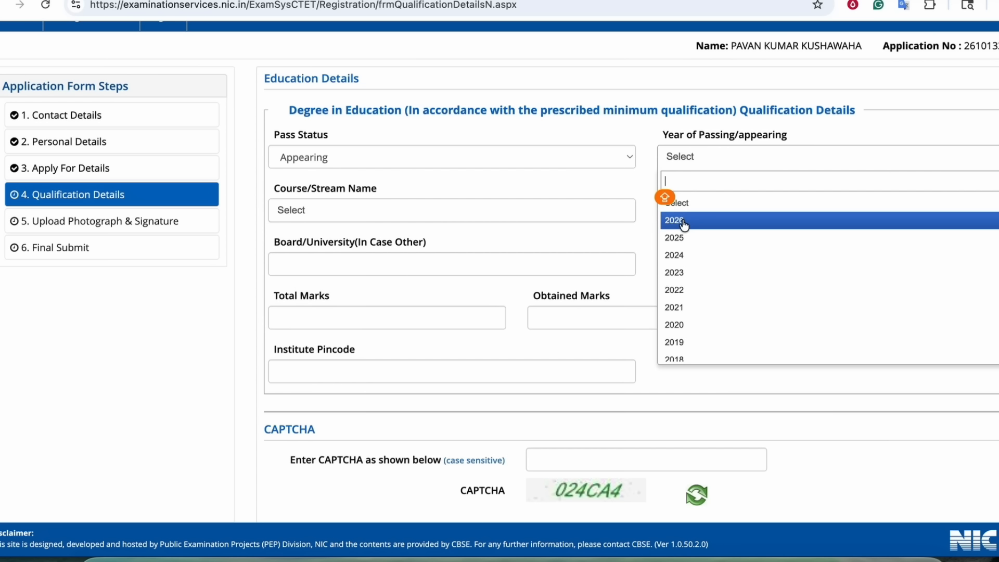
left_click(634, 182)
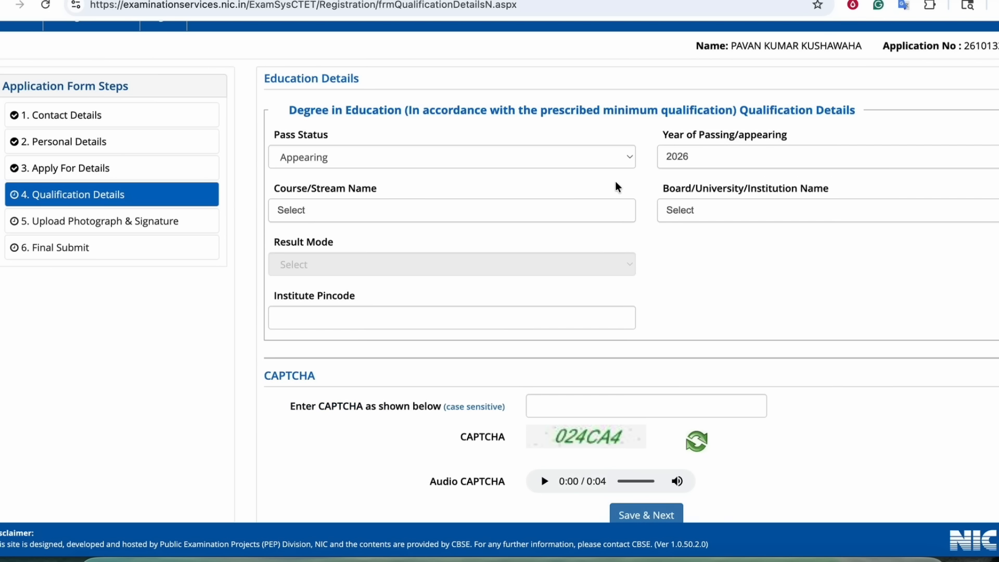
left_click(698, 155)
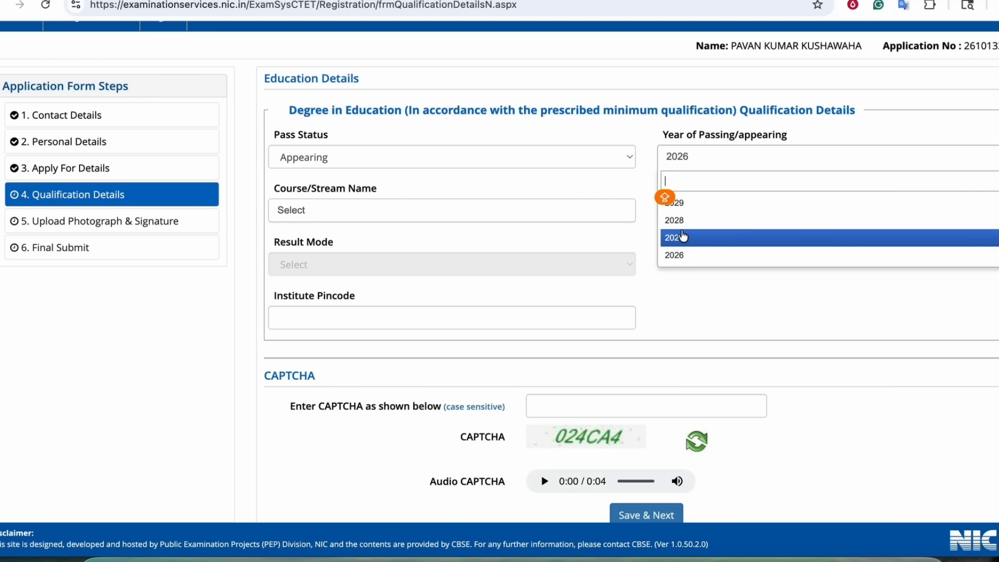
left_click(633, 179)
scroll(639, 178, "up", 1)
- Set the degree's year of passing/appearing to 2028 and change it to 2029
left_click(697, 174)
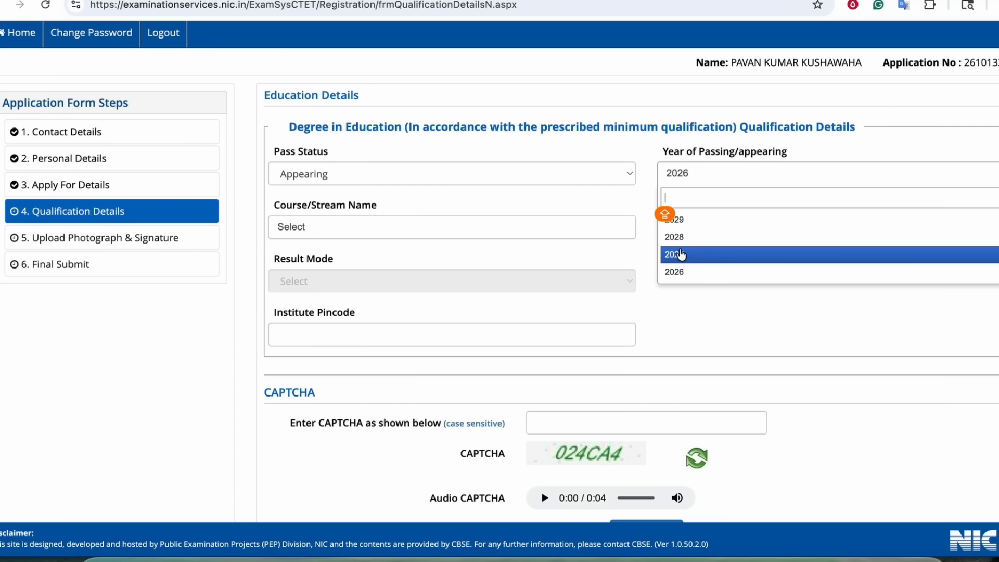
left_click(681, 238)
scroll(656, 187, "down", 1)
left_click(696, 148)
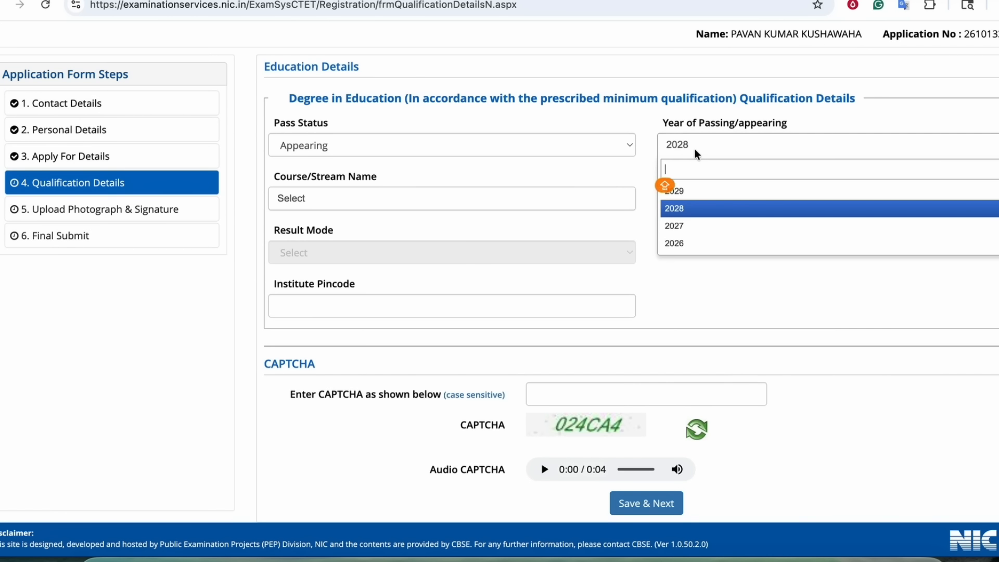
left_click(686, 192)
- Choose Education/Elementry Education etc as the degree's course and check the list of boards and universities without selecting one
left_click(489, 199)
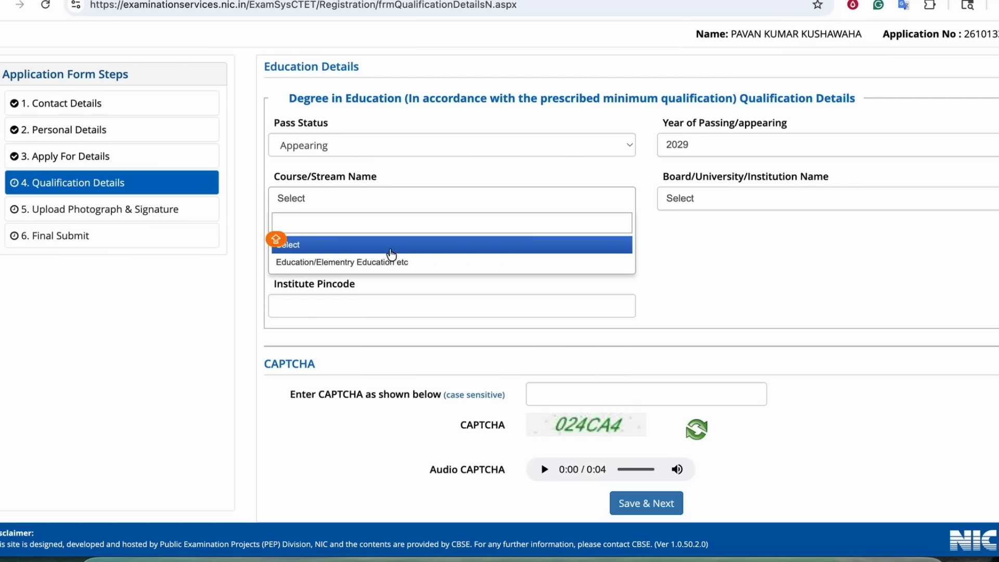
left_click(385, 260)
left_click(724, 201)
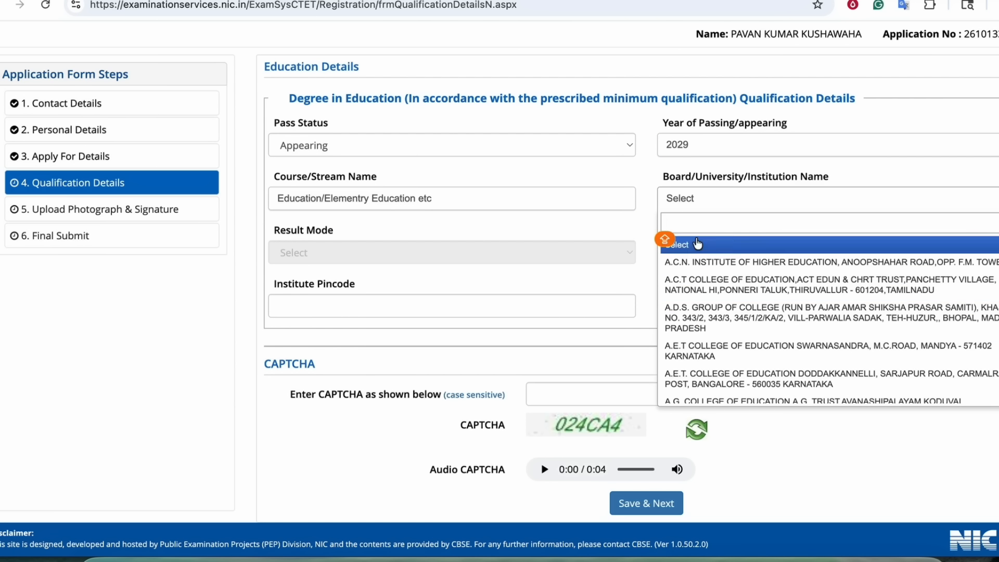
left_click(634, 229)
scroll(631, 227, "down", 1)
- Examine the Result Mode and Institute Pincode fields and the years offered for an appearing candidate
left_click(296, 203)
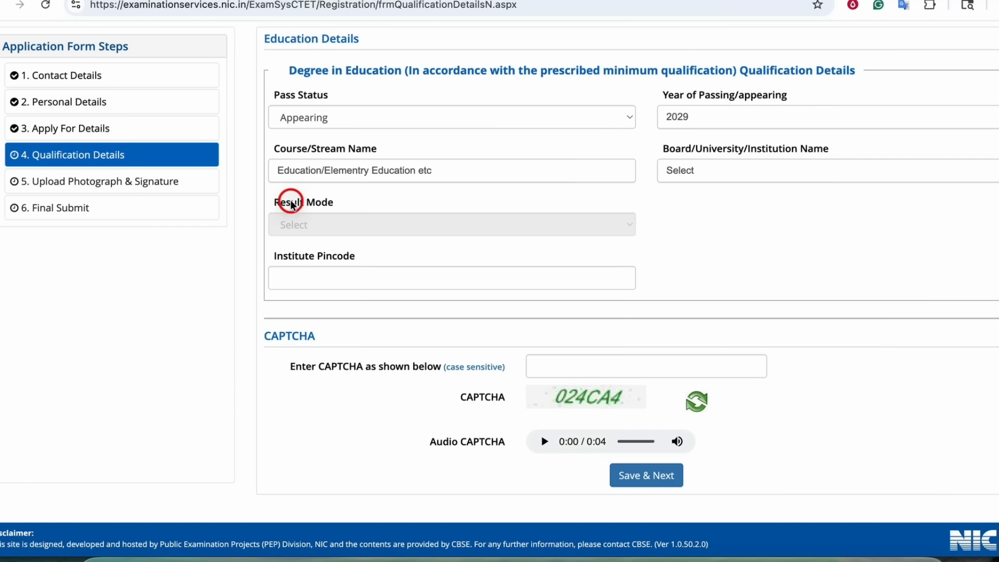
left_click(314, 278)
scroll(319, 283, "up", 4)
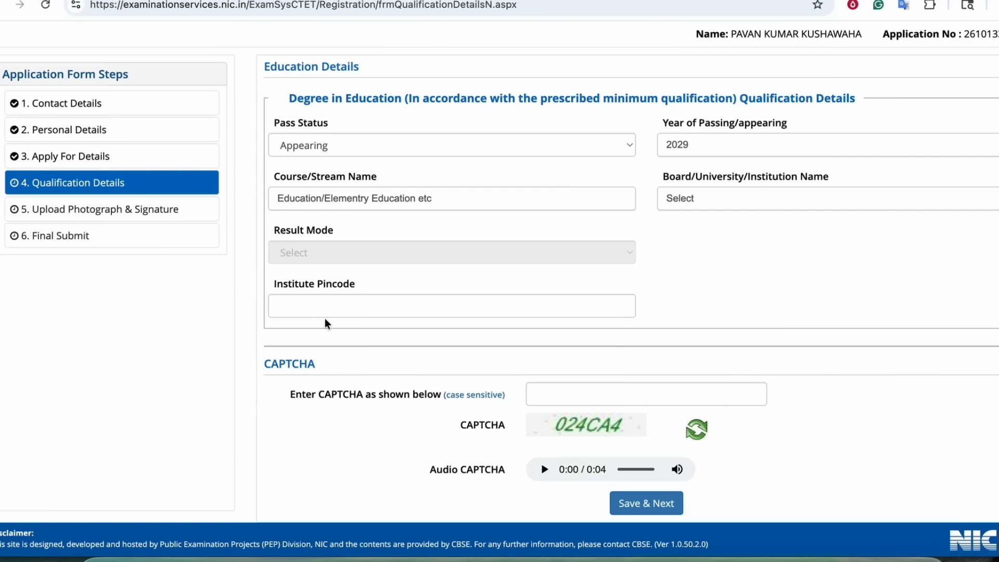
left_click(690, 248)
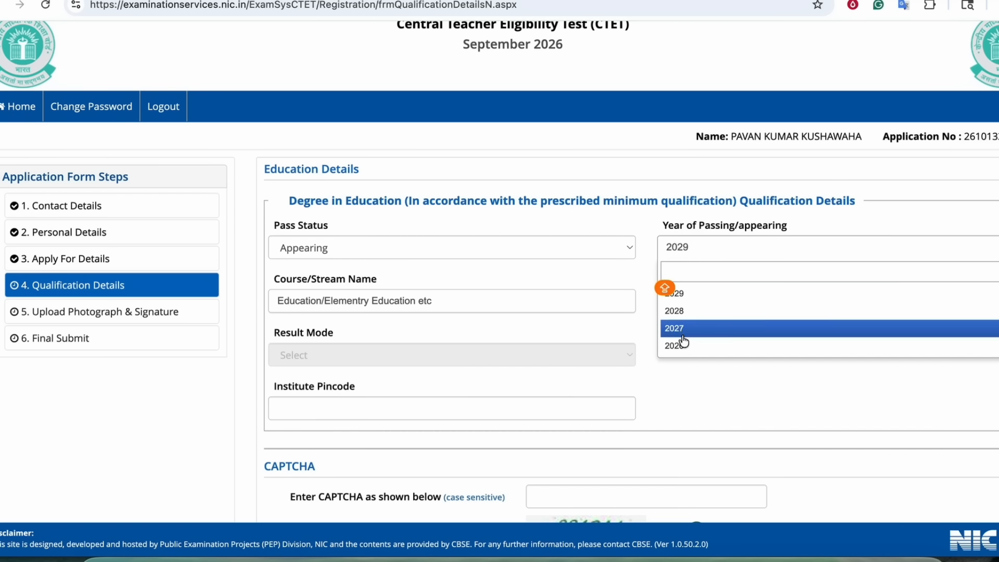
left_click(646, 283)
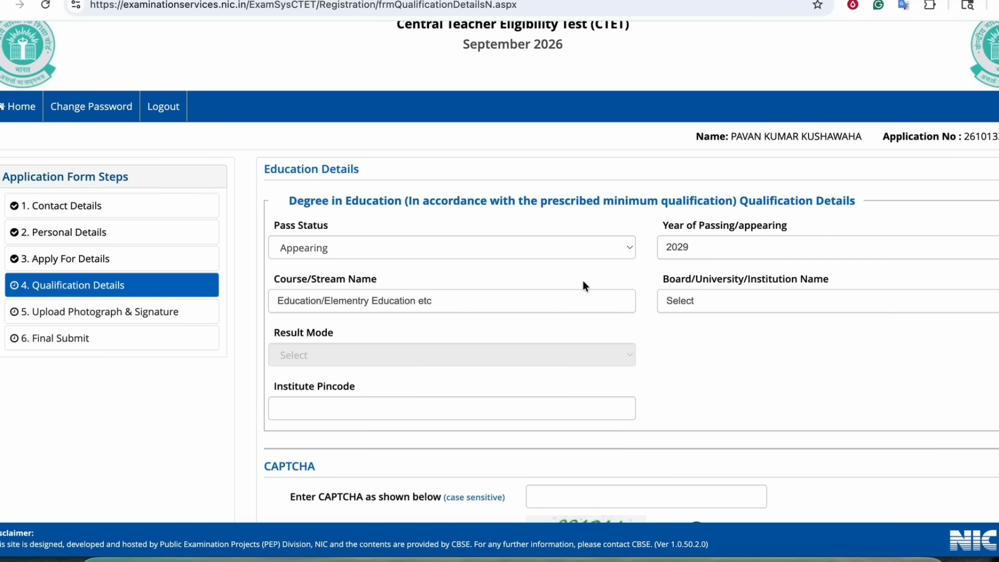
- Activate the CAPTCHA field on the Qualification Details form to proceed to Upload Photograph & Signature
scroll(583, 280, "down", 2)
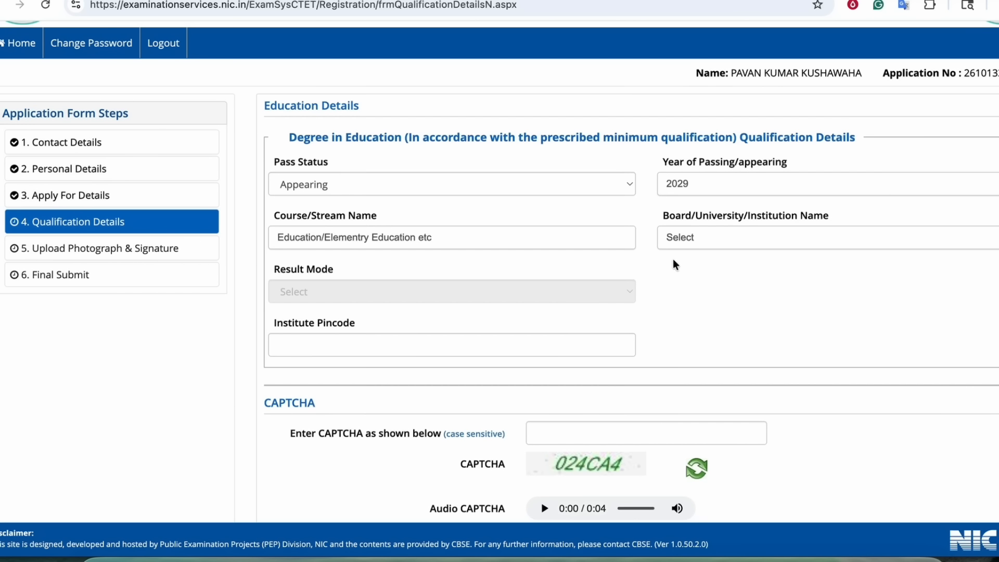
scroll(663, 255, "down", 3)
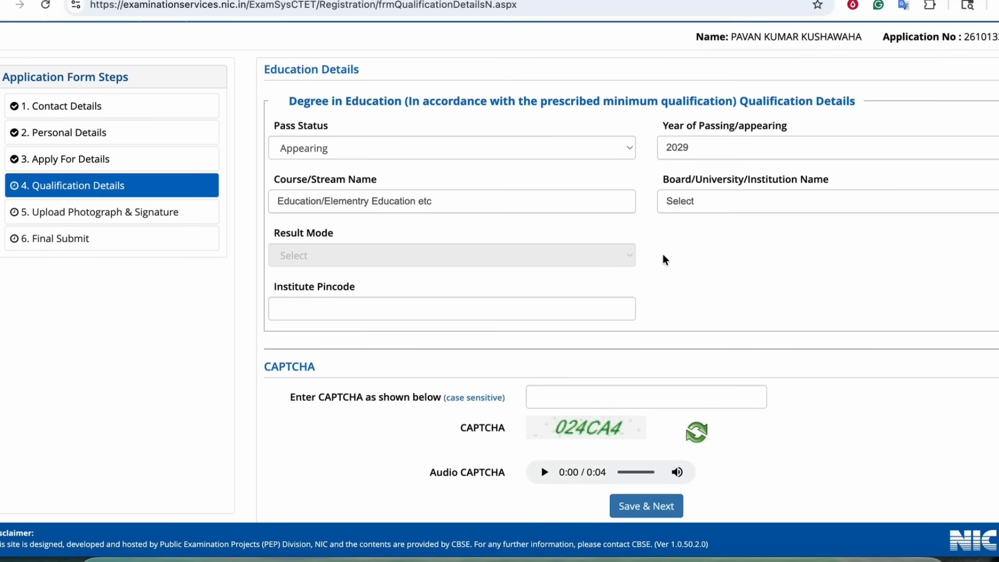
left_click(569, 331)
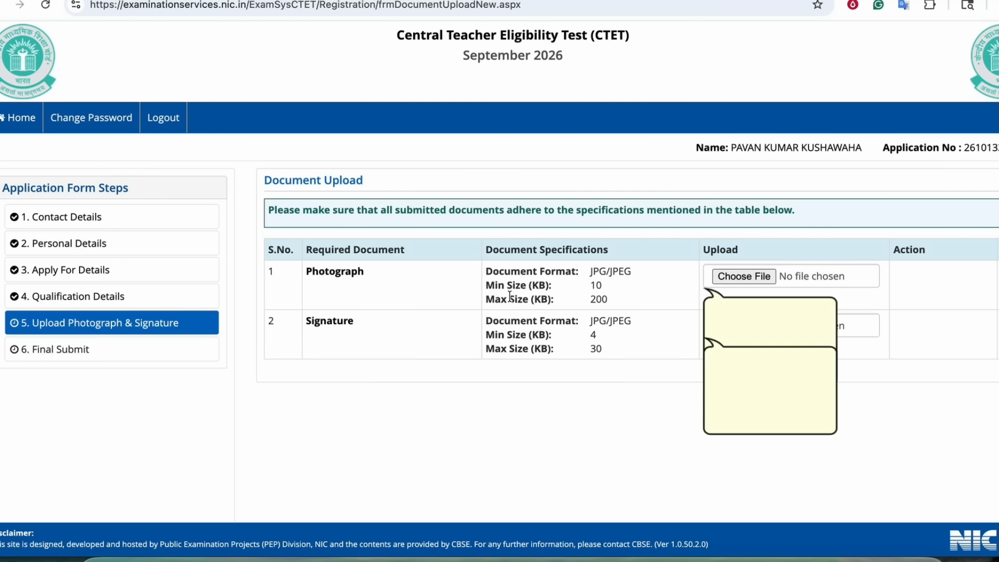
- Examine the size and format specifications for the photograph and signature, and open and cancel the signature file selection
left_click_drag(591, 285, 603, 299)
left_click(603, 300)
left_click_drag(592, 320, 624, 321)
left_click(626, 318)
left_click(860, 328)
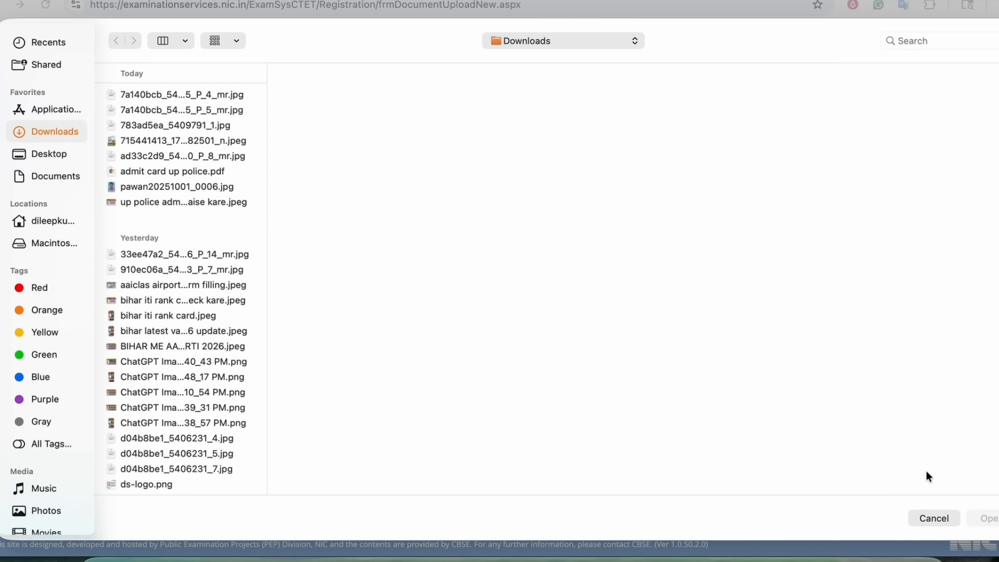
left_click(934, 518)
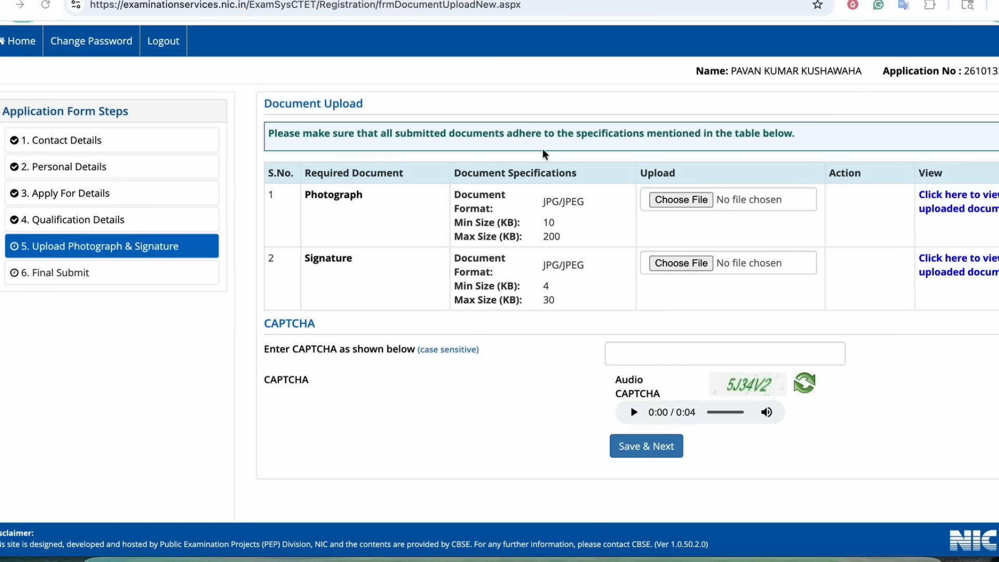
- Activate the CAPTCHA field on the Document Upload page to proceed to the application's Review Page
scroll(546, 290, "down", 1)
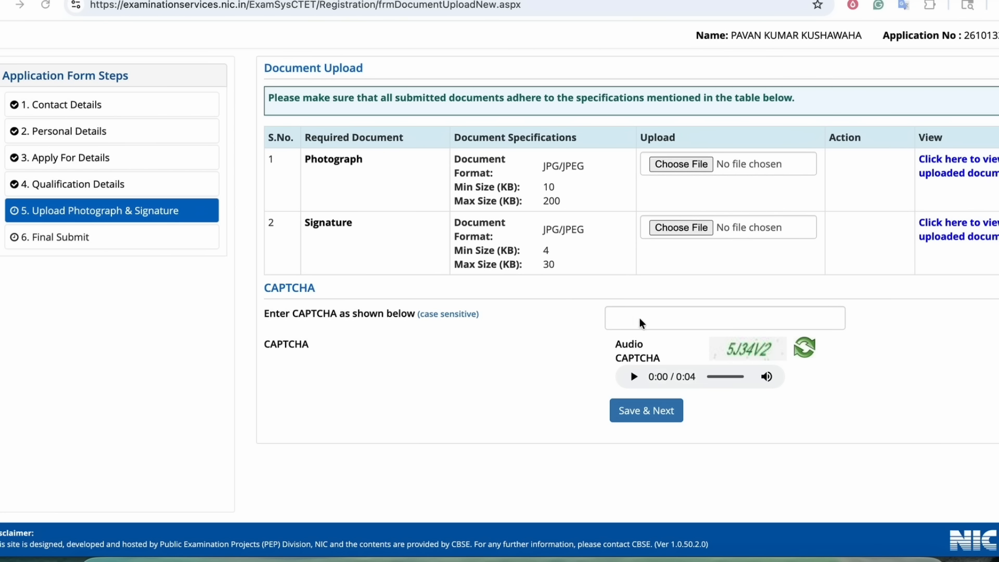
left_click(635, 319)
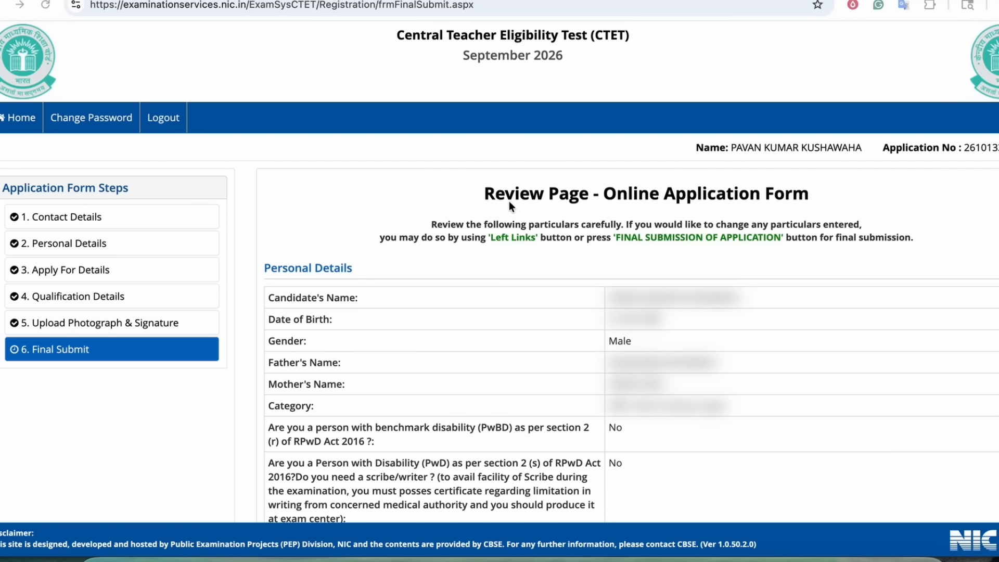
left_click(487, 195)
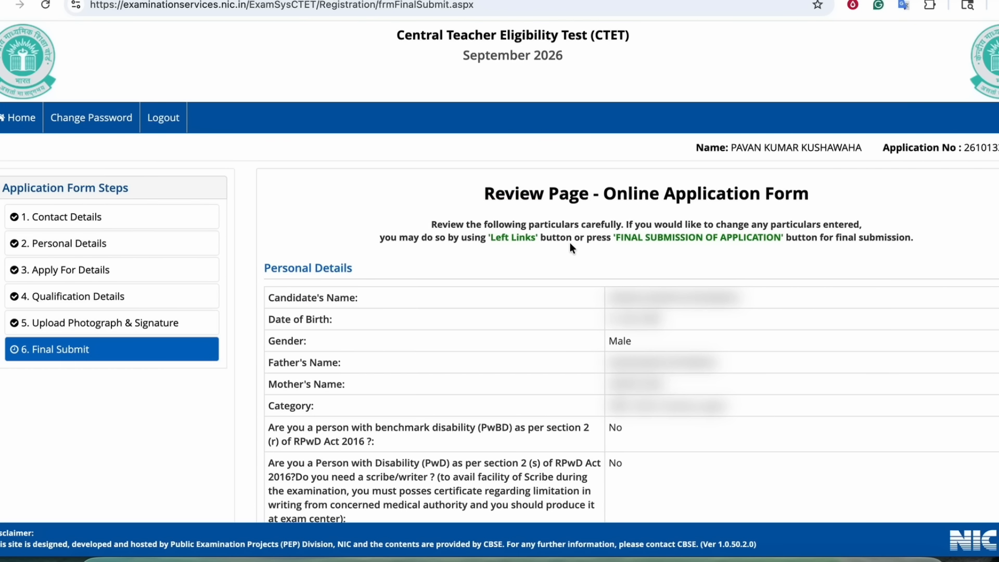
- Tick the verification confirmations for each section of the Review Page, through the Present and Permanent Address details
scroll(570, 242, "down", 8)
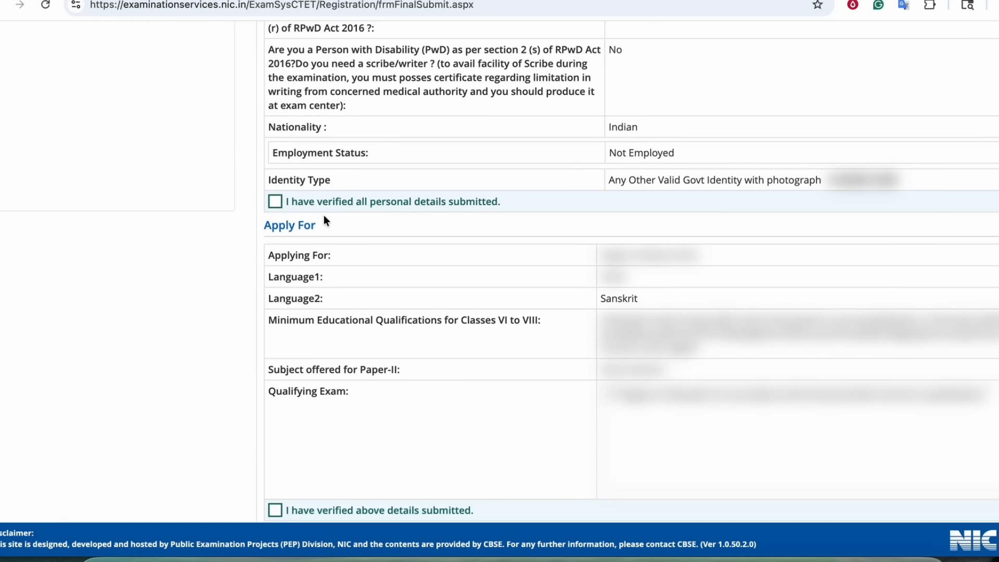
scroll(322, 313, "down", 4)
left_click(274, 319)
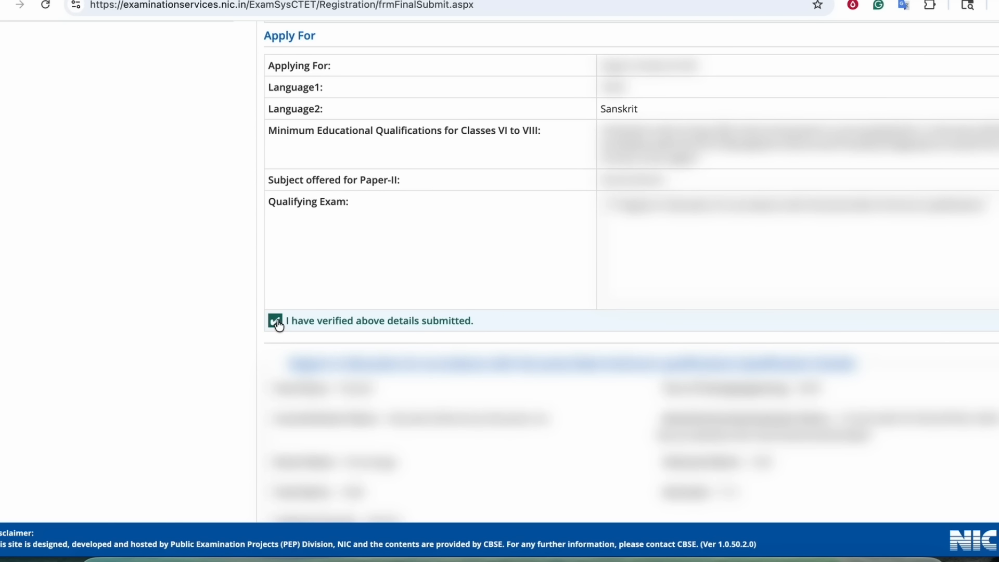
scroll(275, 313, "down", 6)
left_click(277, 195)
scroll(350, 295, "down", 7)
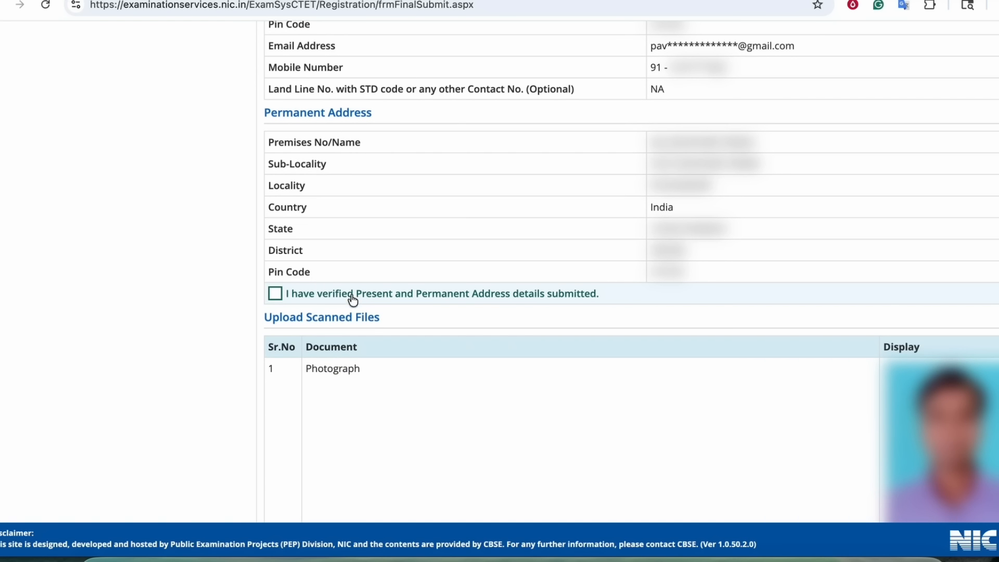
left_click(275, 295)
scroll(276, 300, "down", 5)
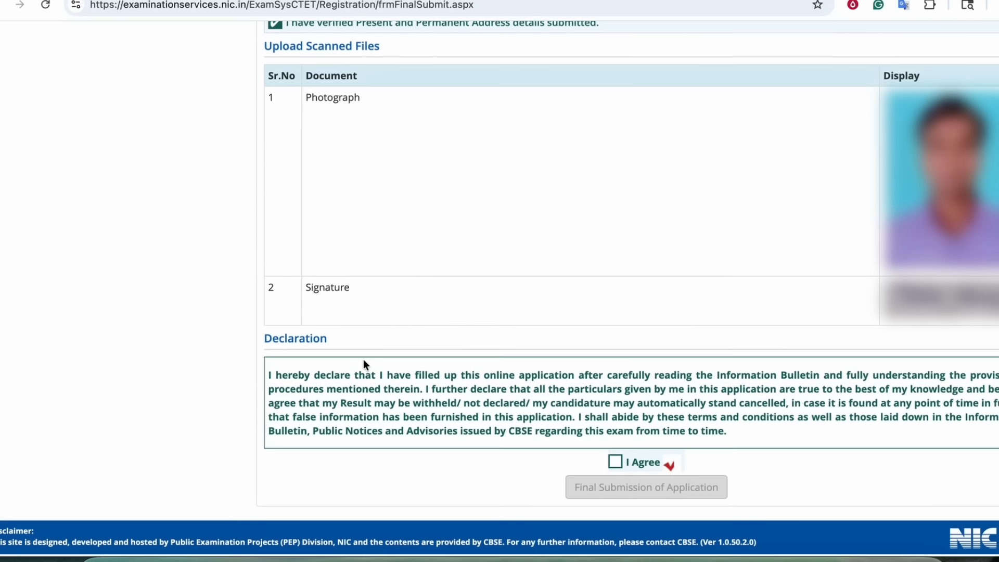
- Agree to the Declaration and confirm the final submission of the application
left_click(615, 464)
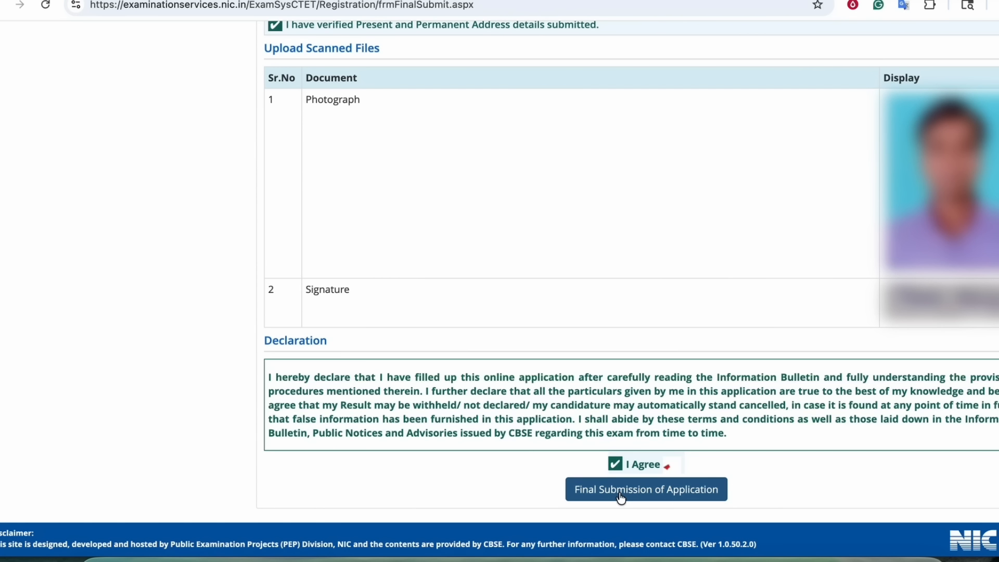
left_click(620, 497)
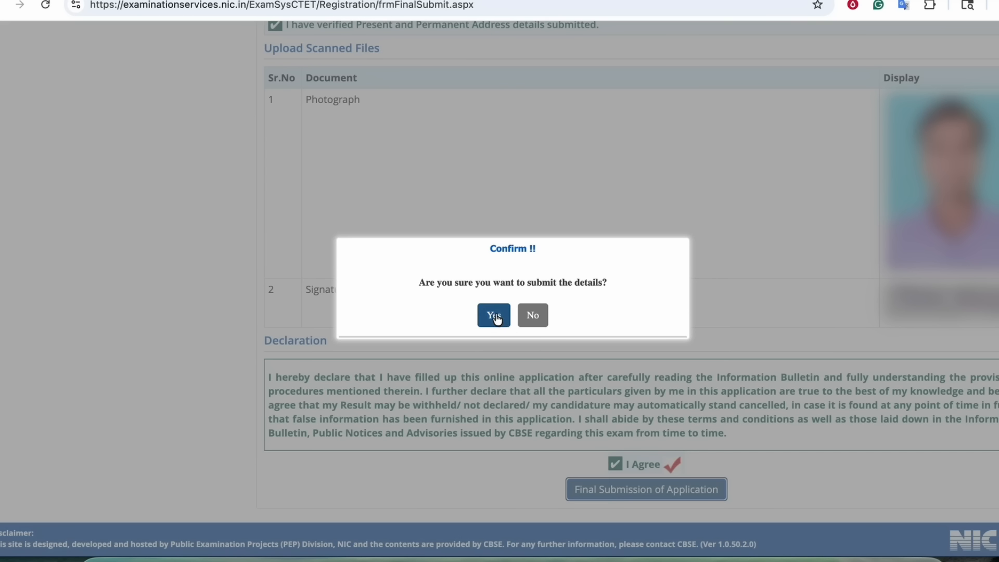
left_click(492, 315)
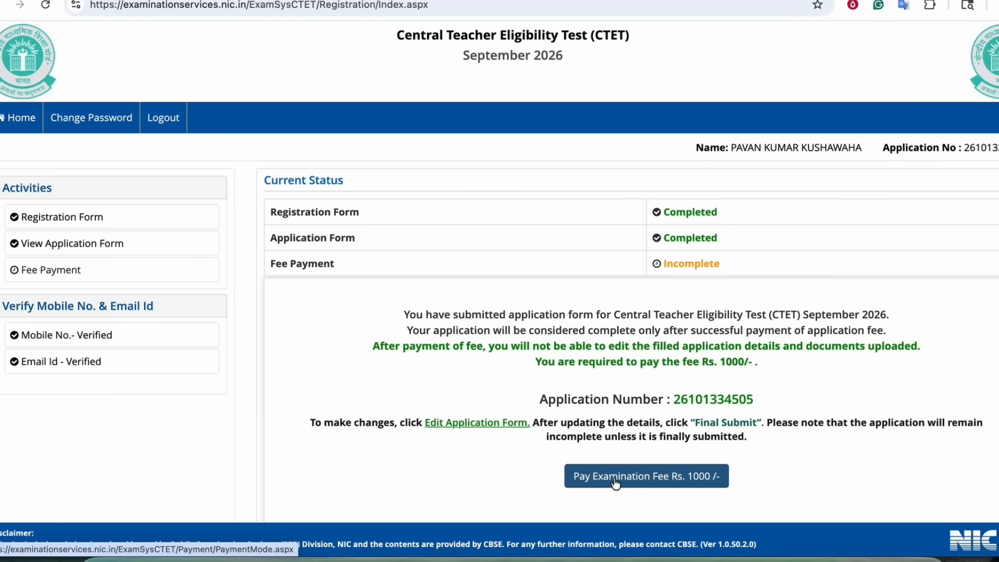
- Start the Rs. 1000 examination fee payment and proceed with Online Payment as the mode
scroll(616, 483, "down", 2)
left_click_drag(548, 281, 619, 280)
left_click(620, 281)
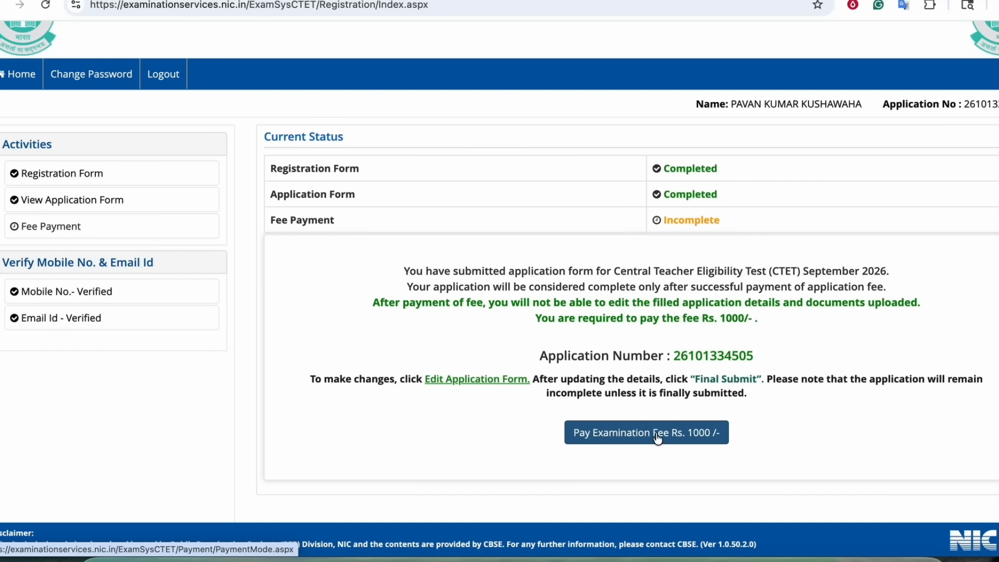
left_click(657, 438)
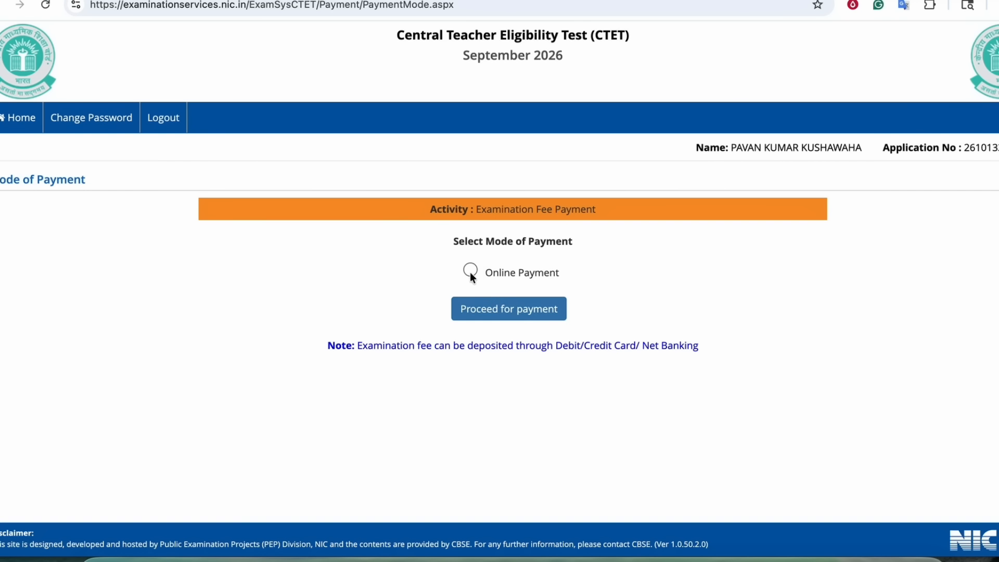
left_click(498, 313)
- Proceed with the Any Debit/Credit Card/Net Banking payment provider and choose UPI as the payment method
left_click(435, 368)
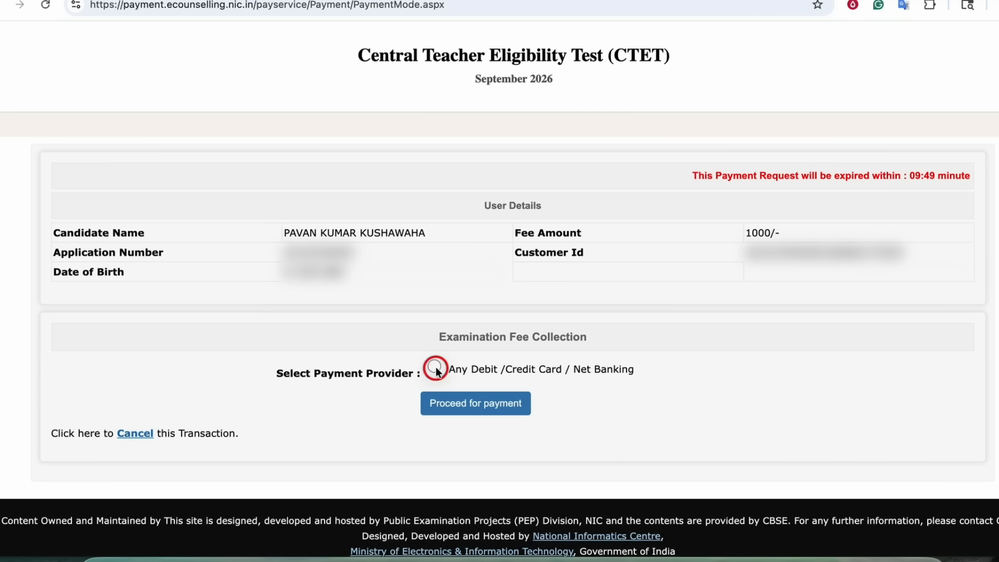
left_click(435, 367)
left_click(458, 404)
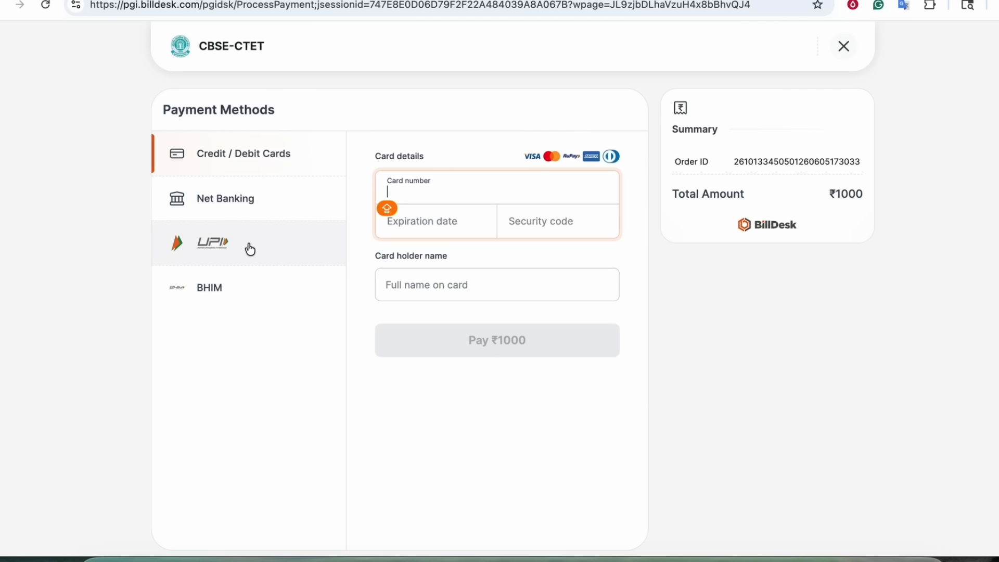
left_click(248, 247)
left_click(427, 202)
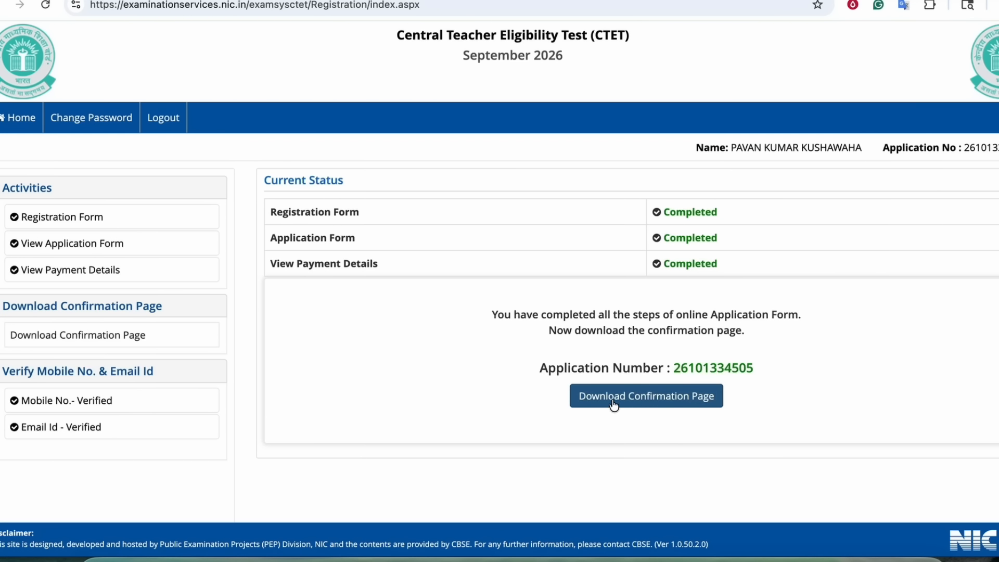
- Download the confirmation page of the completed CTET application
left_click(642, 398)
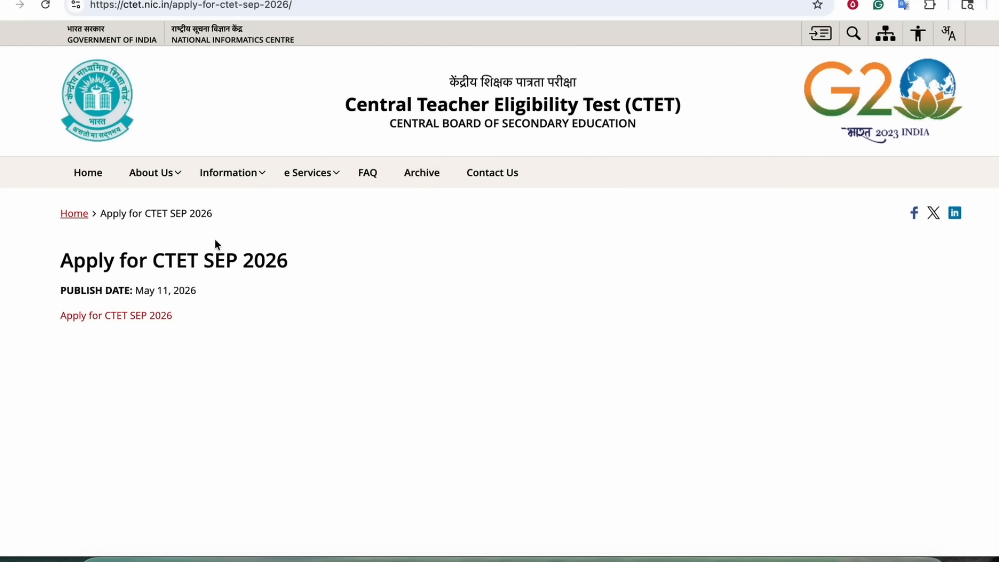
- Open the home page of the CTET website and look over its public notices and introduction
left_click(89, 176)
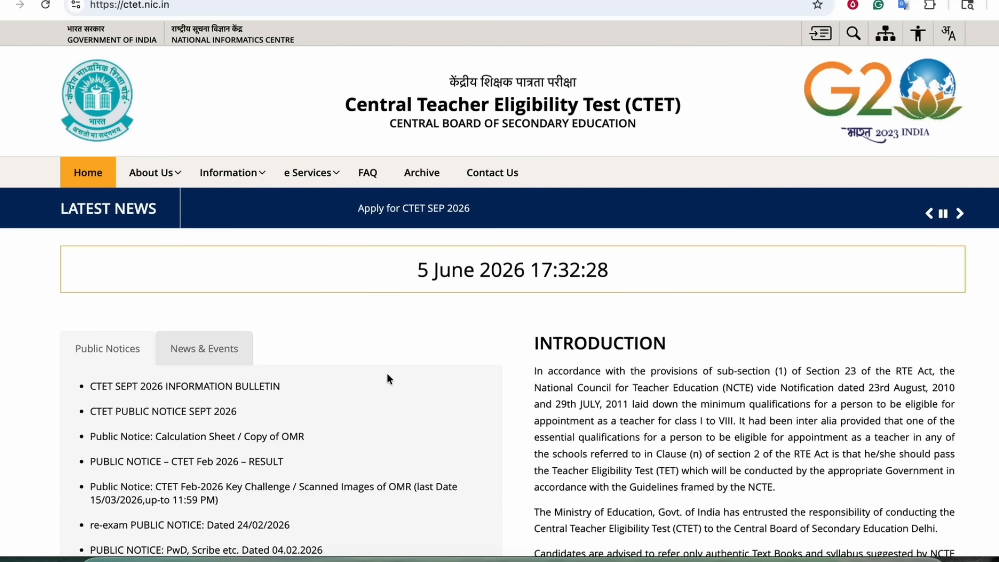
scroll(386, 373, "down", 12)
scroll(386, 373, "up", 12)
scroll(387, 374, "down", 1)
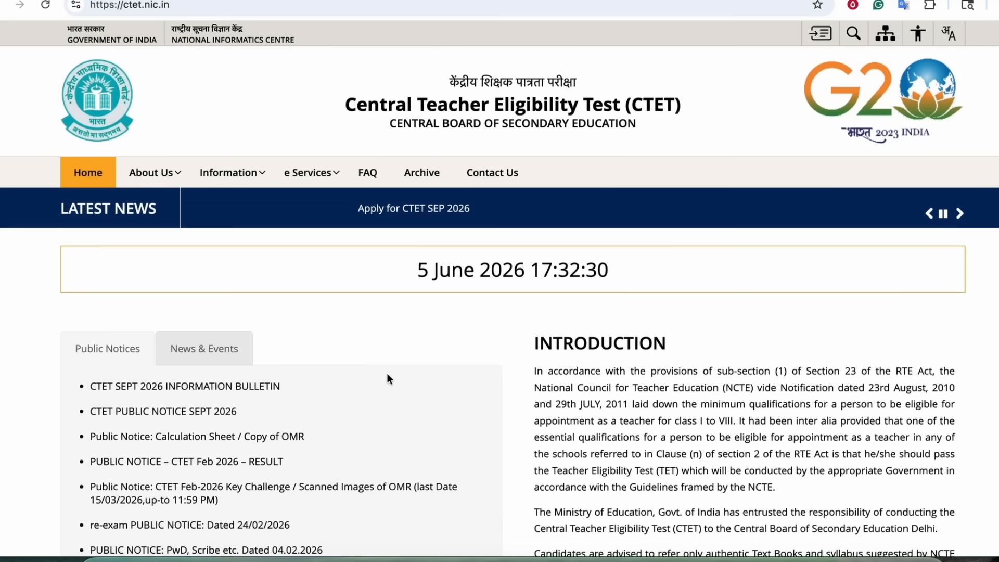